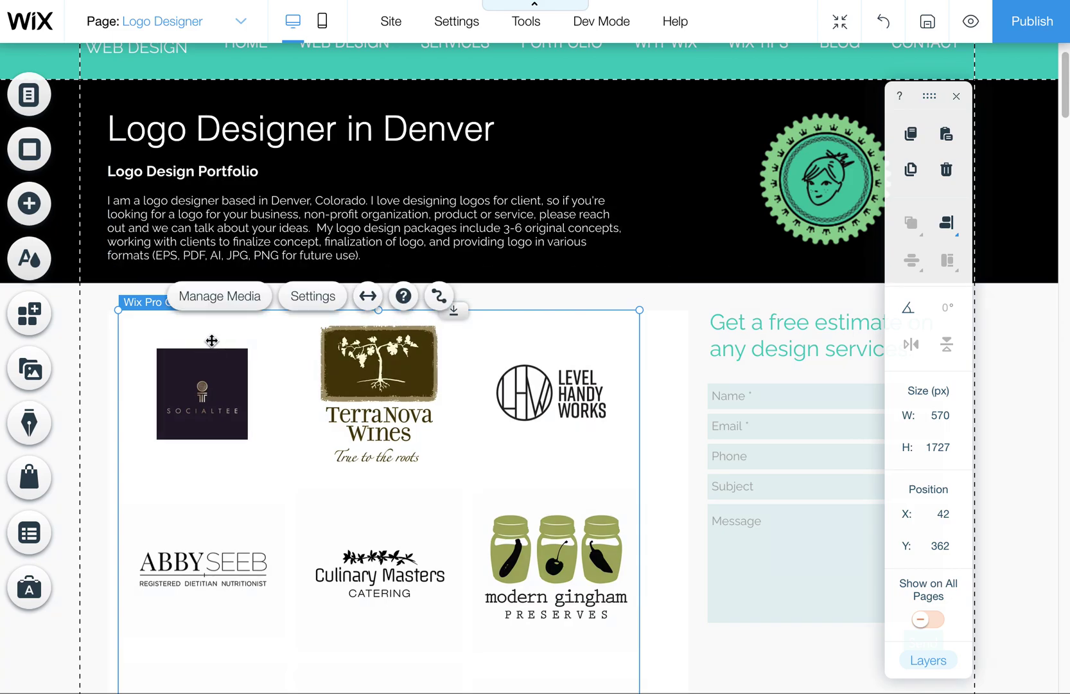
Select the logo Pro Gallery on the Logo Designer page.
click(225, 381)
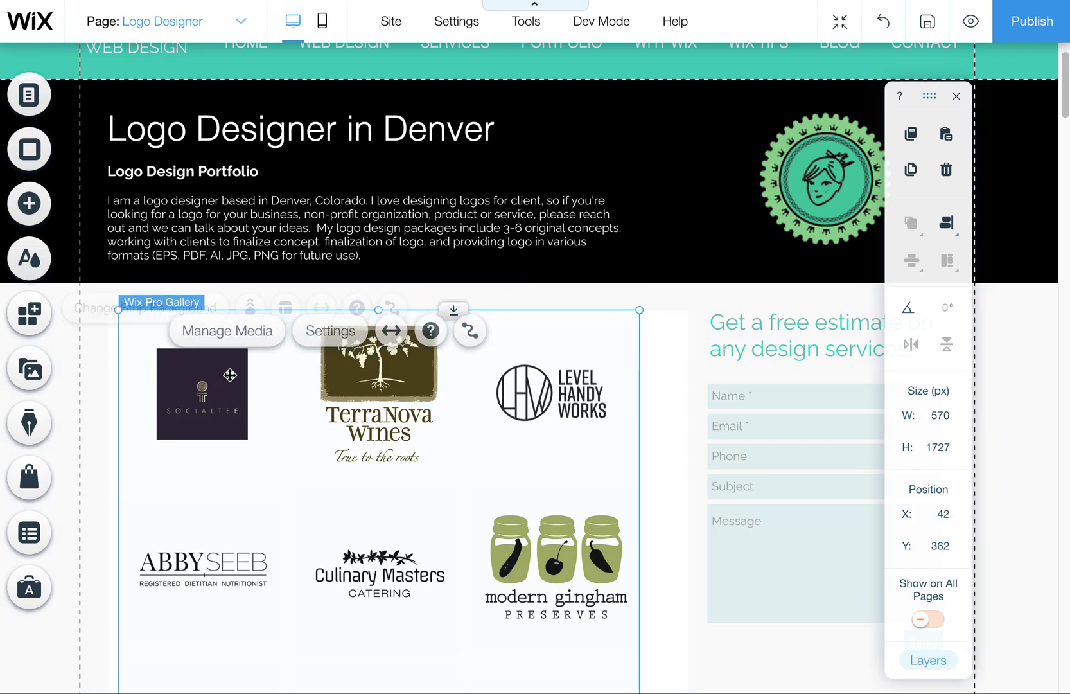
Browse the Gallery section's Pro Galleries, then view the Recommended layouts such as Grid and Stacked.
click(29, 203)
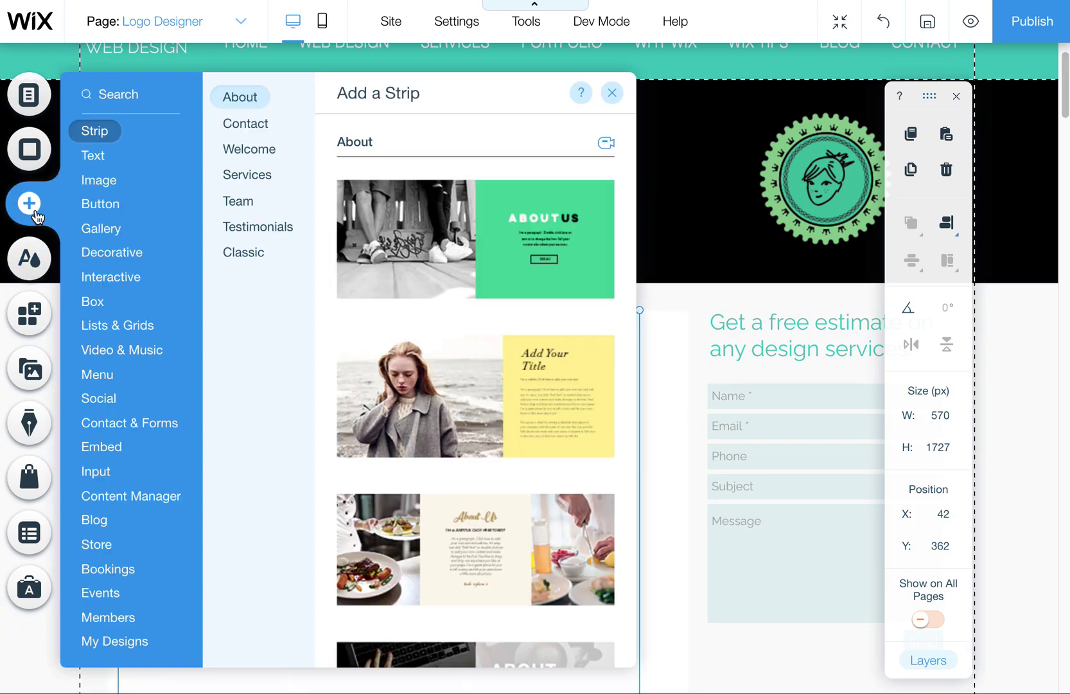
mouse_move(108, 228)
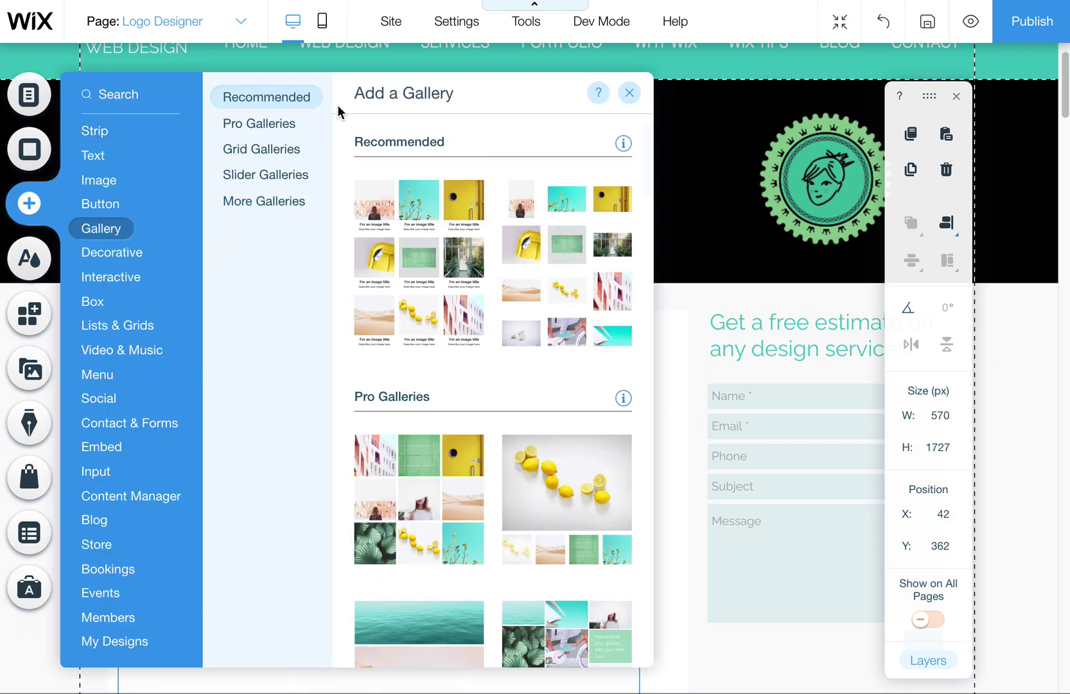
mouse_move(277, 130)
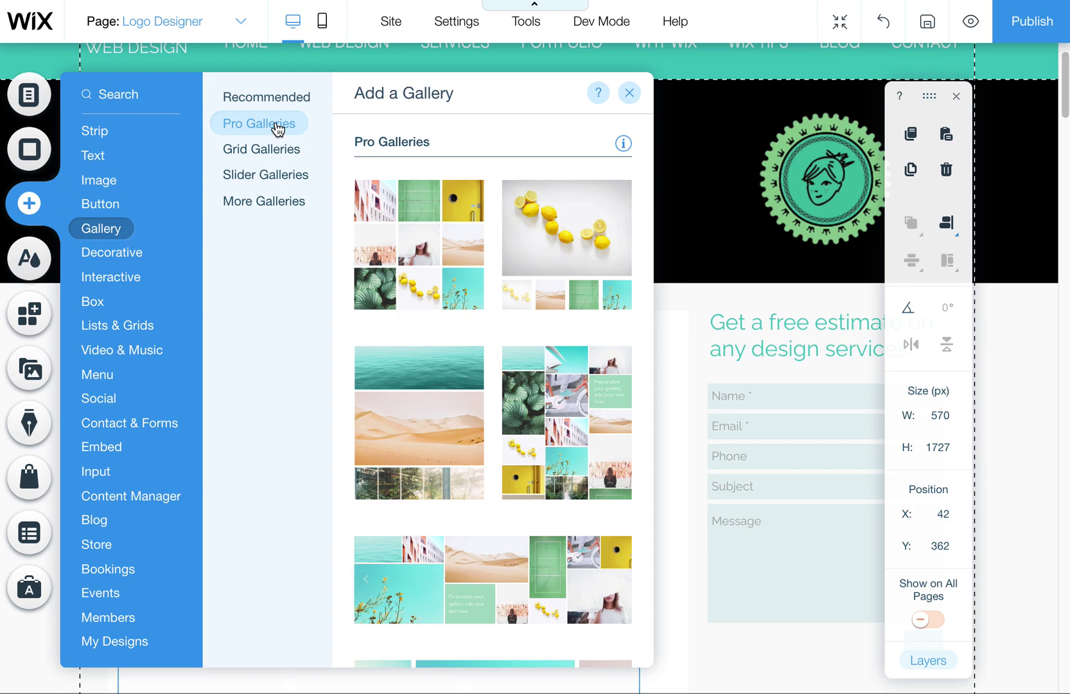
click(271, 103)
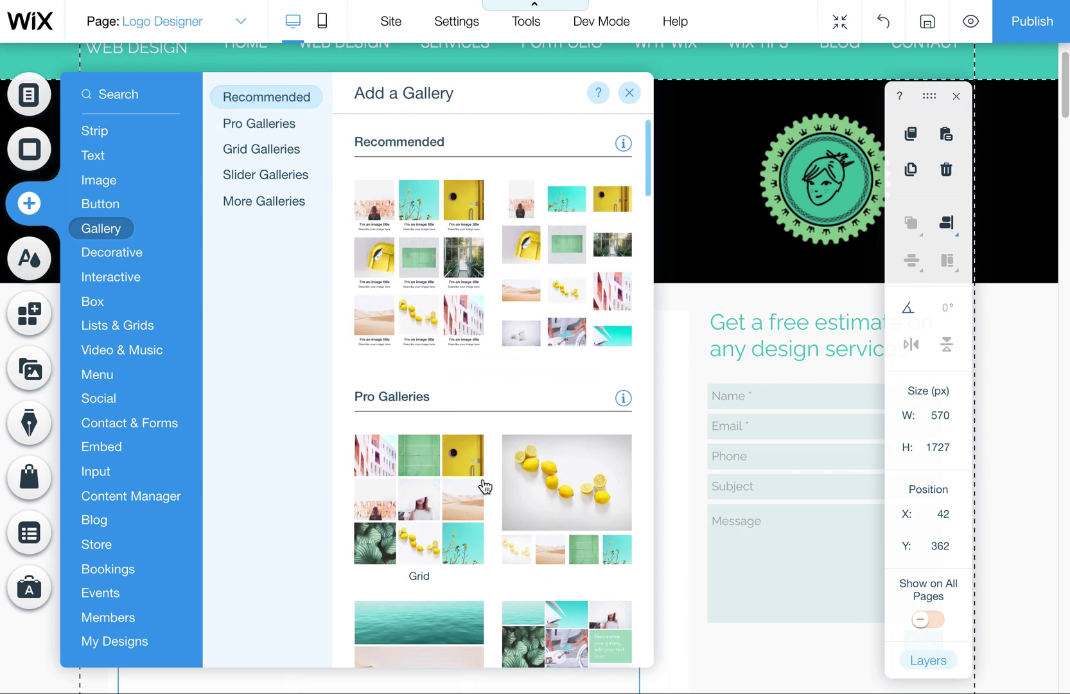
scroll(577, 489, down, 3)
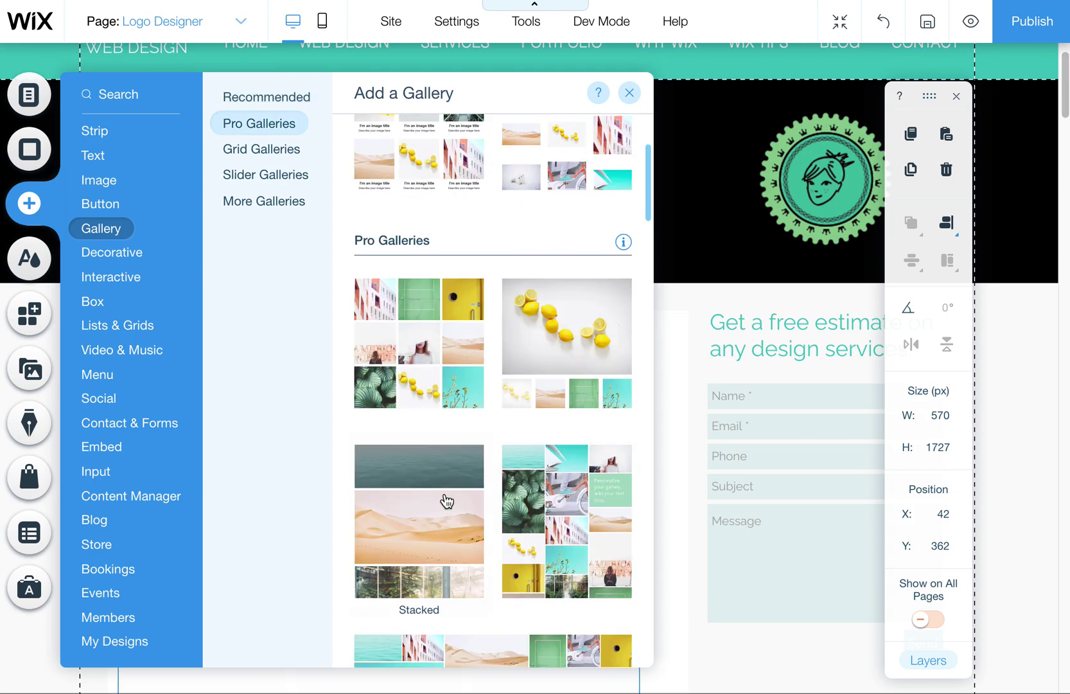
scroll(475, 499, down, 5)
scroll(511, 497, up, 8)
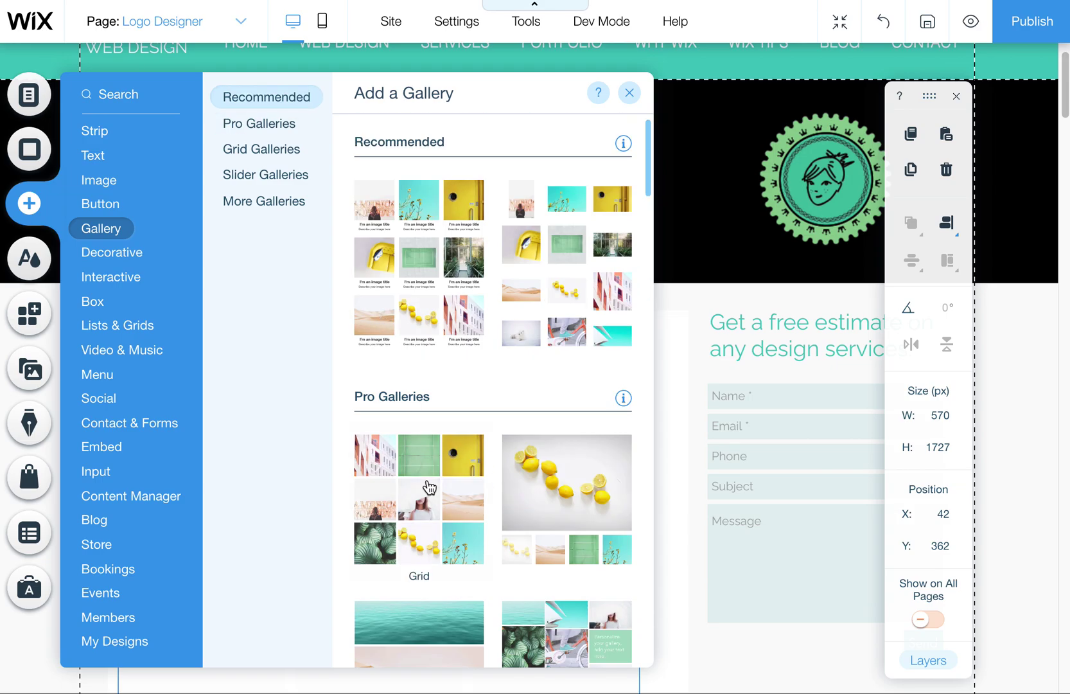
Dismiss the gallery picker unused and review the nine logo images and titles in Manage Media.
click(631, 95)
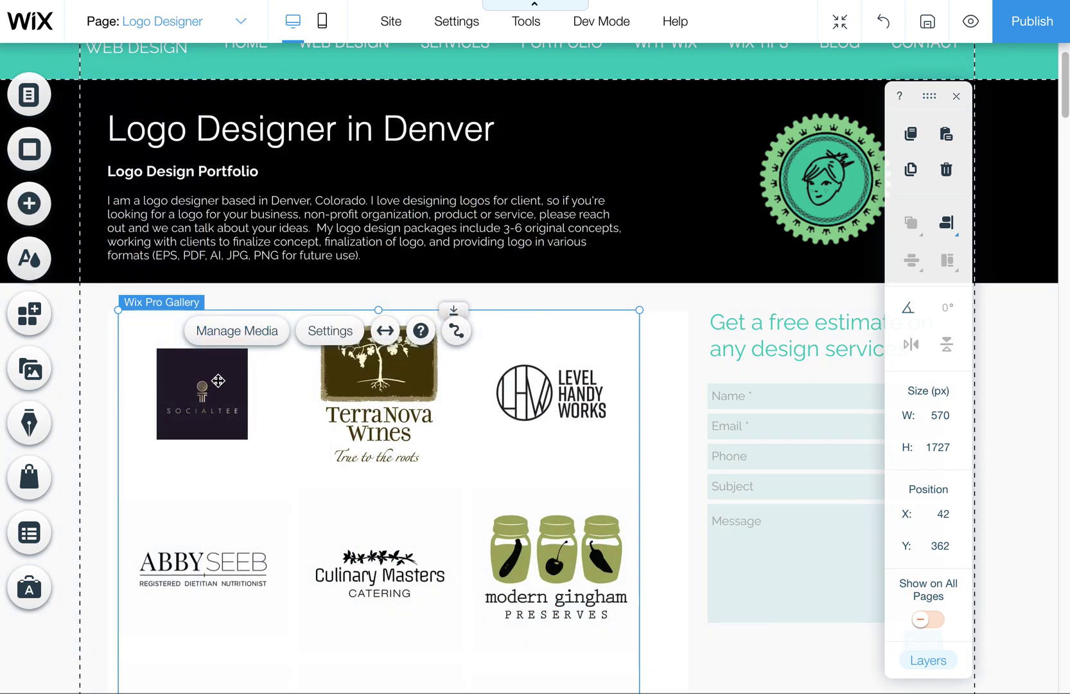
click(246, 335)
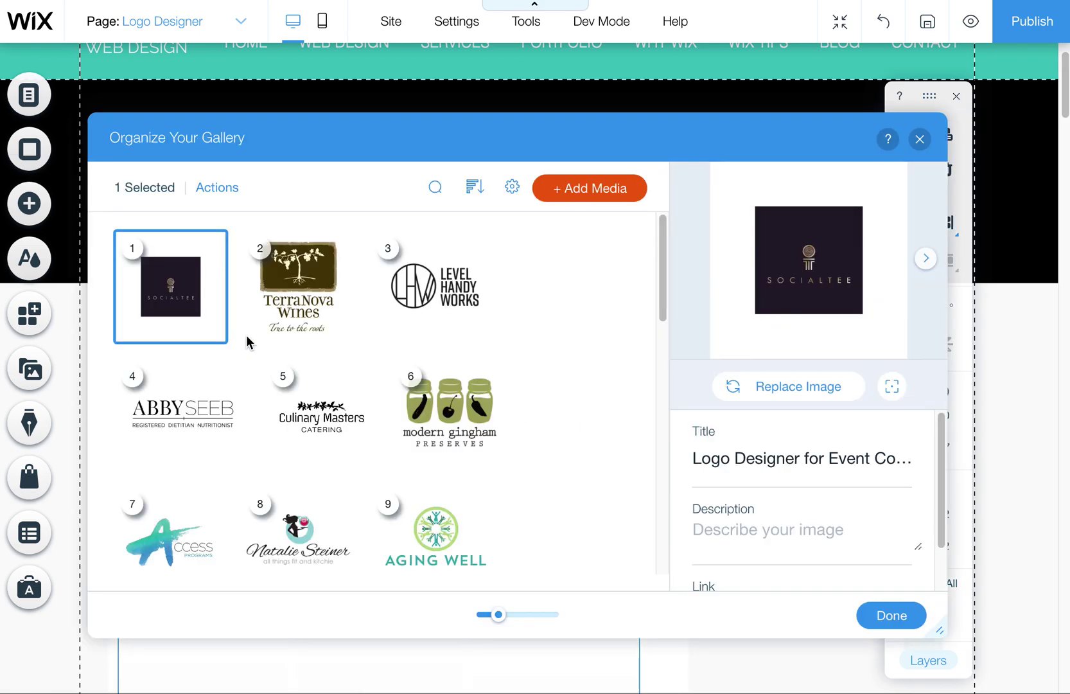
mouse_move(154, 303)
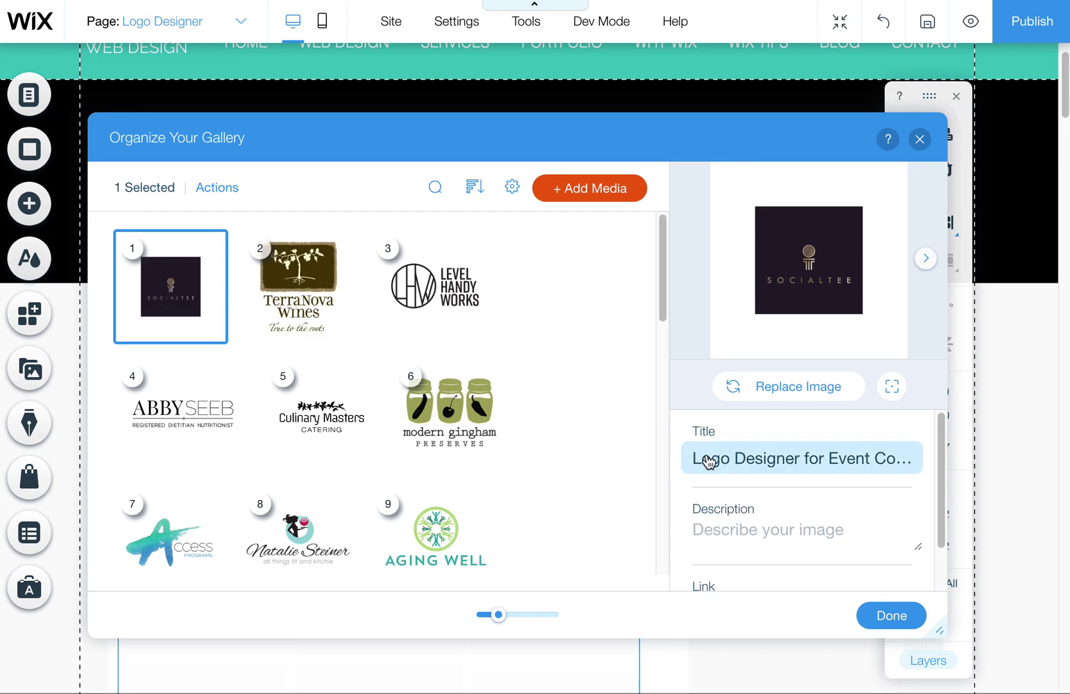
Preview the site and expand the SocialTee logo to check its title caption.
click(920, 139)
click(973, 24)
click(210, 398)
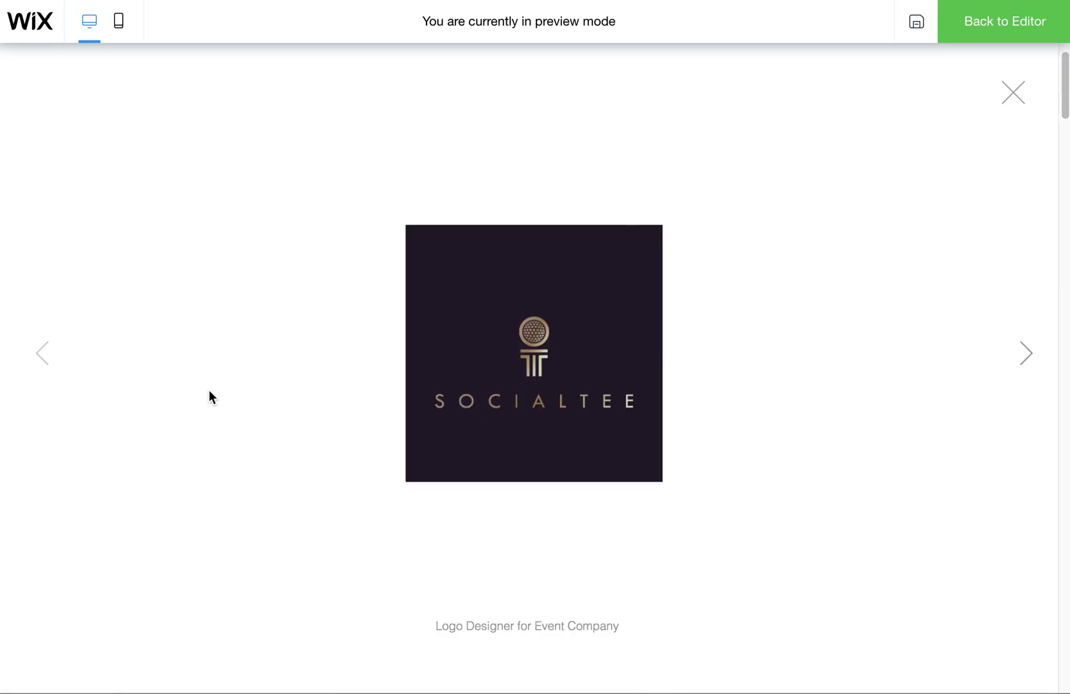
triple_click(501, 626)
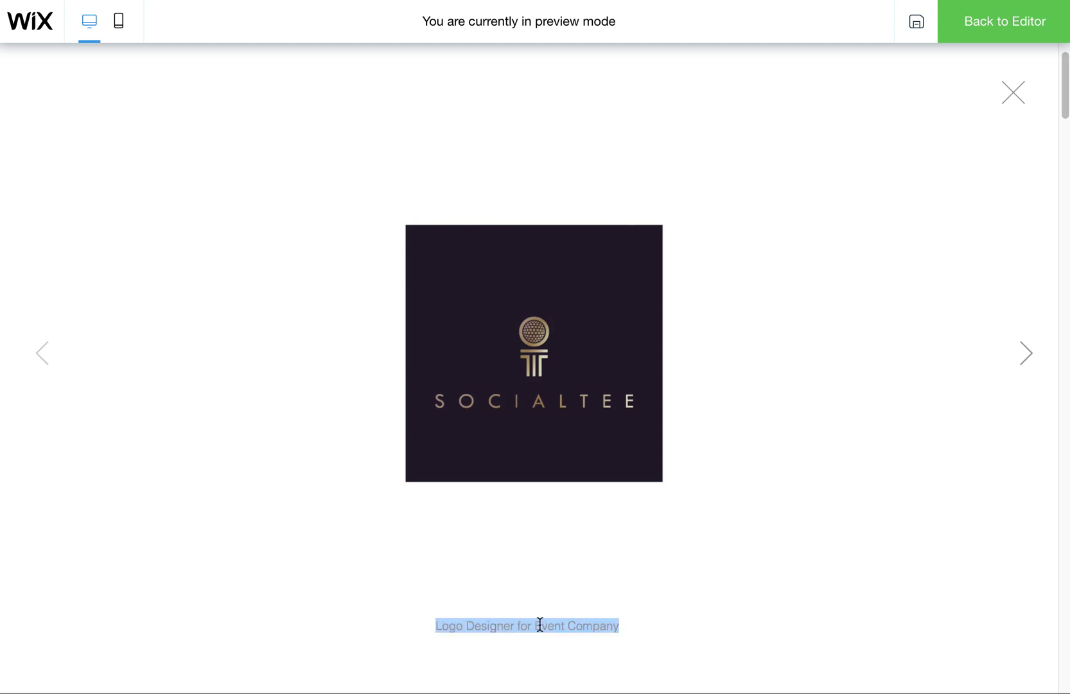
click(1012, 93)
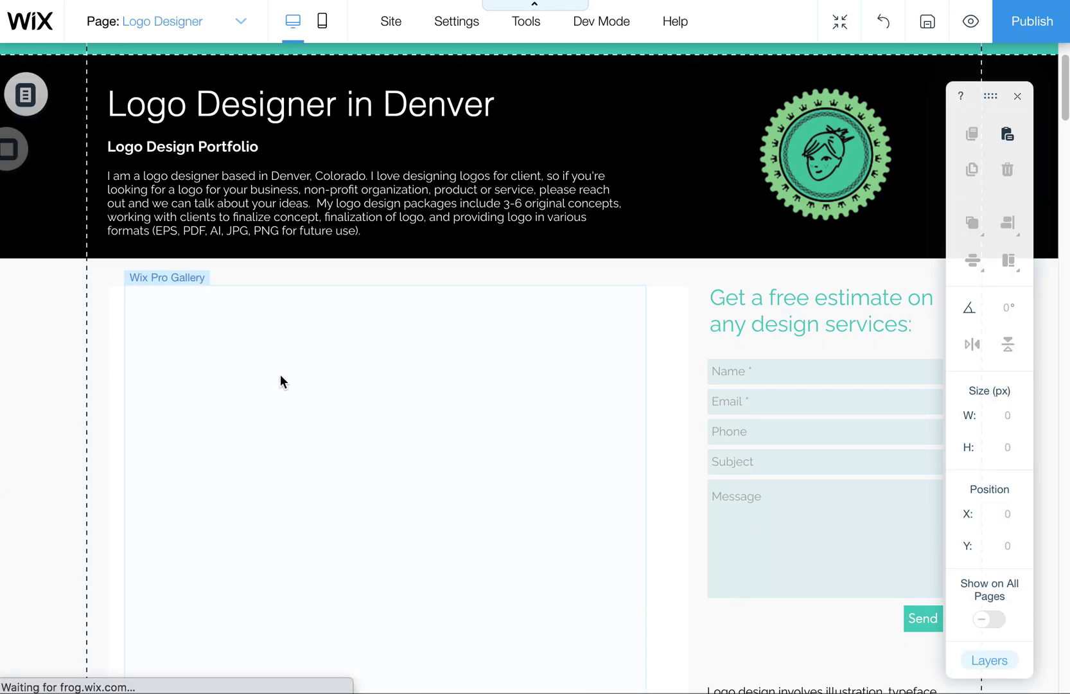
Delete image 1's title in Manage Media so the SocialTee logo's Title field is empty.
click(278, 362)
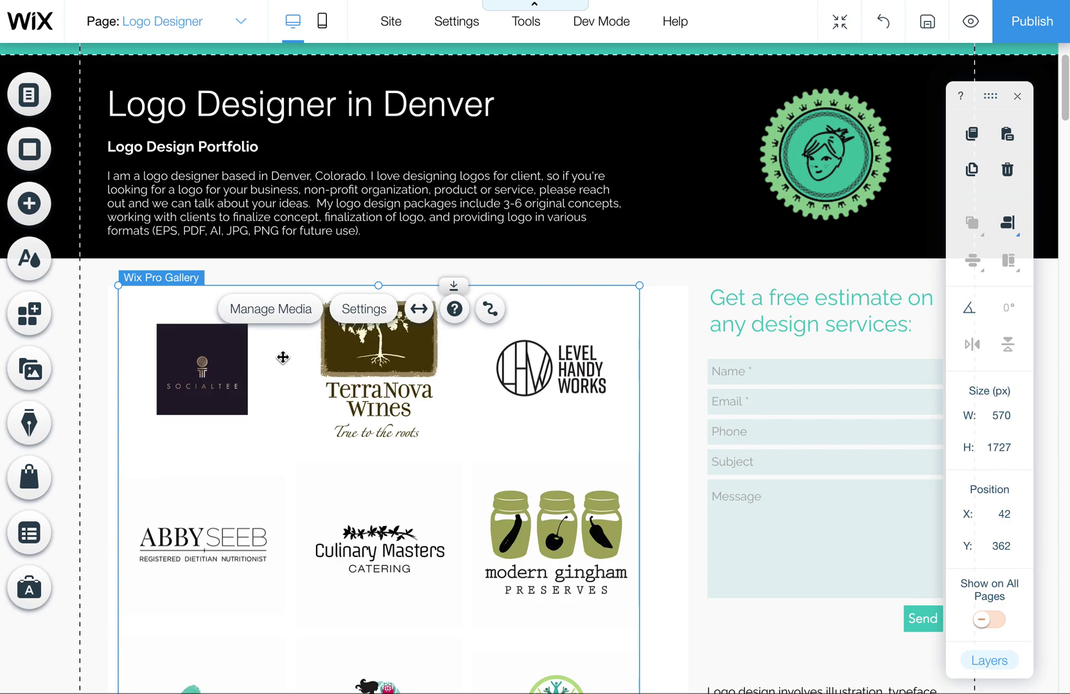
click(270, 316)
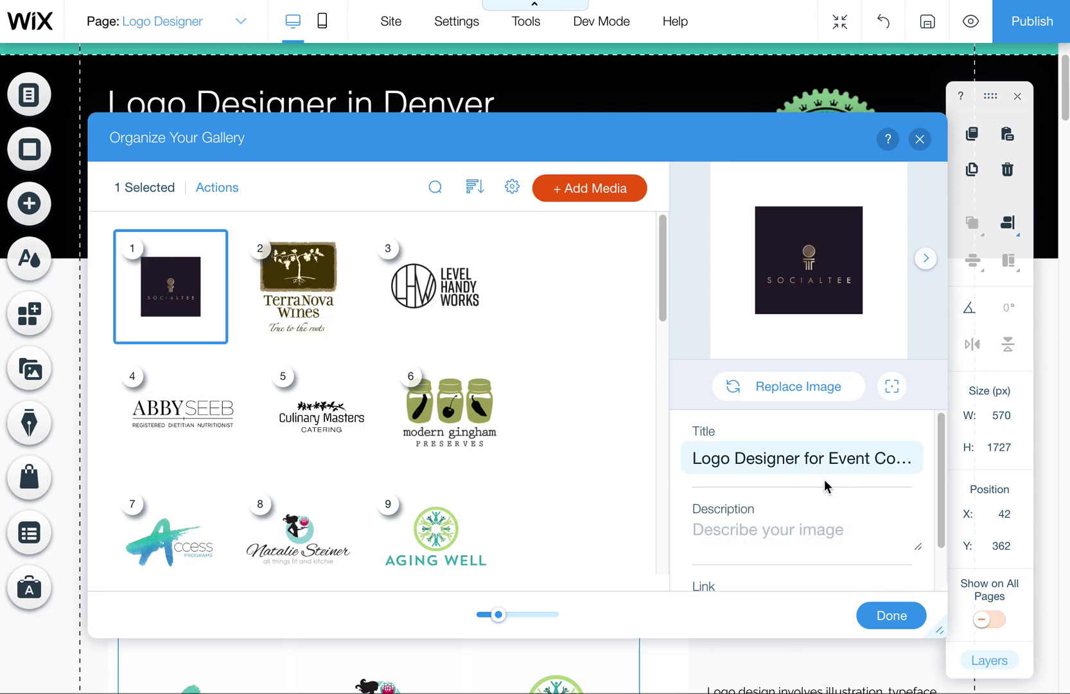
click(783, 460)
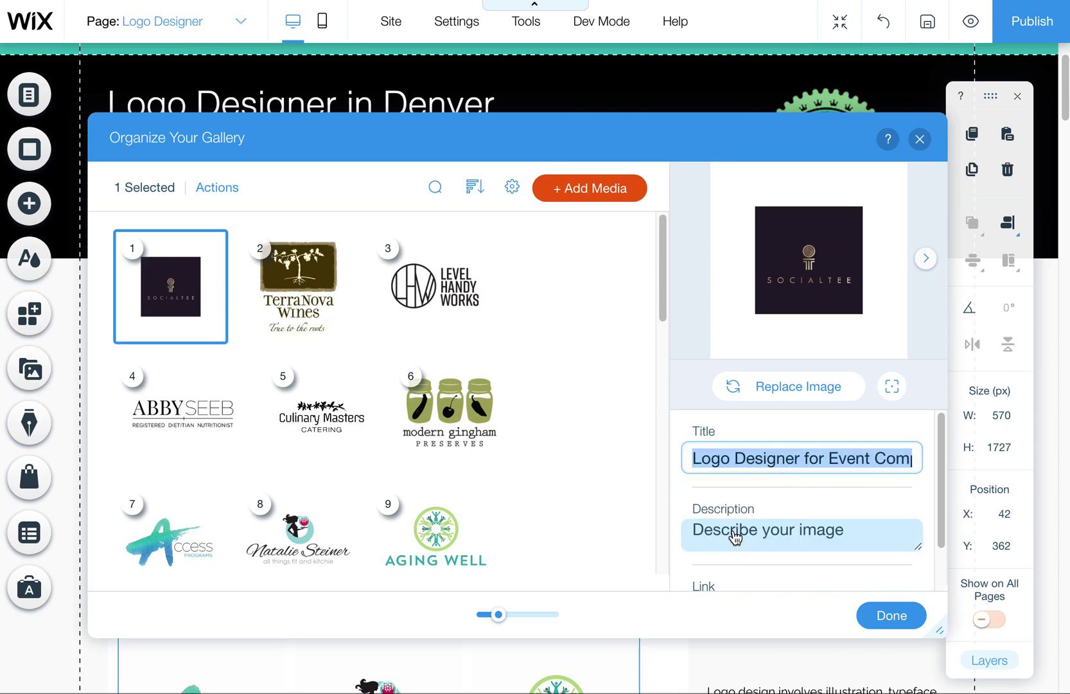
scroll(713, 558, down, 1)
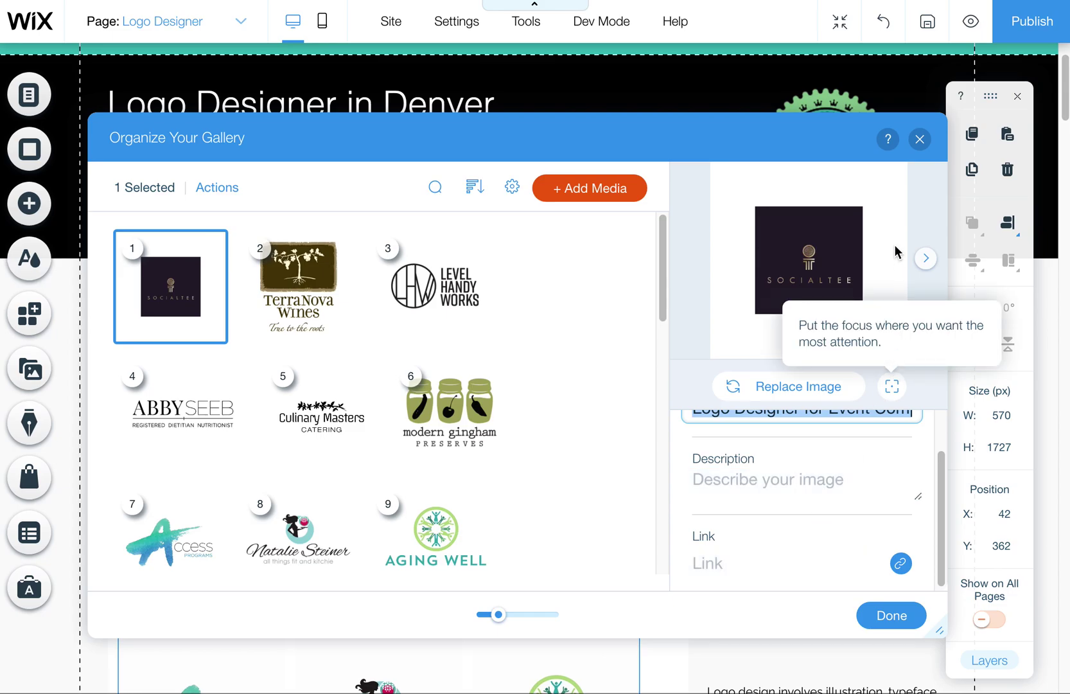
scroll(759, 466, up, 1)
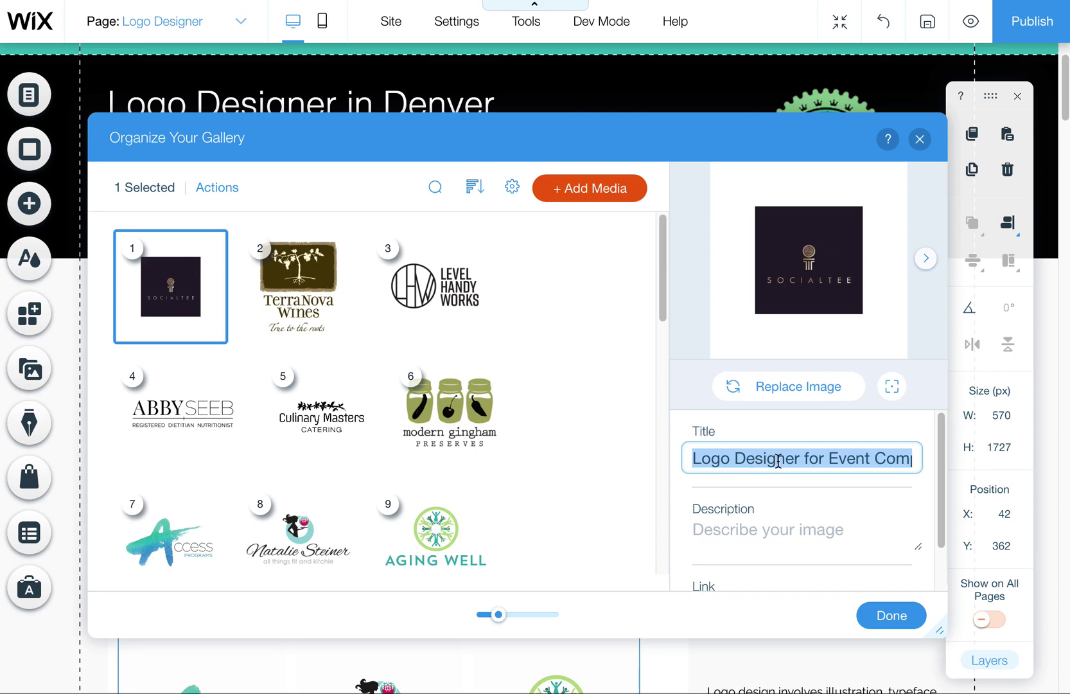
triple_click(764, 457)
key(BackSpace)
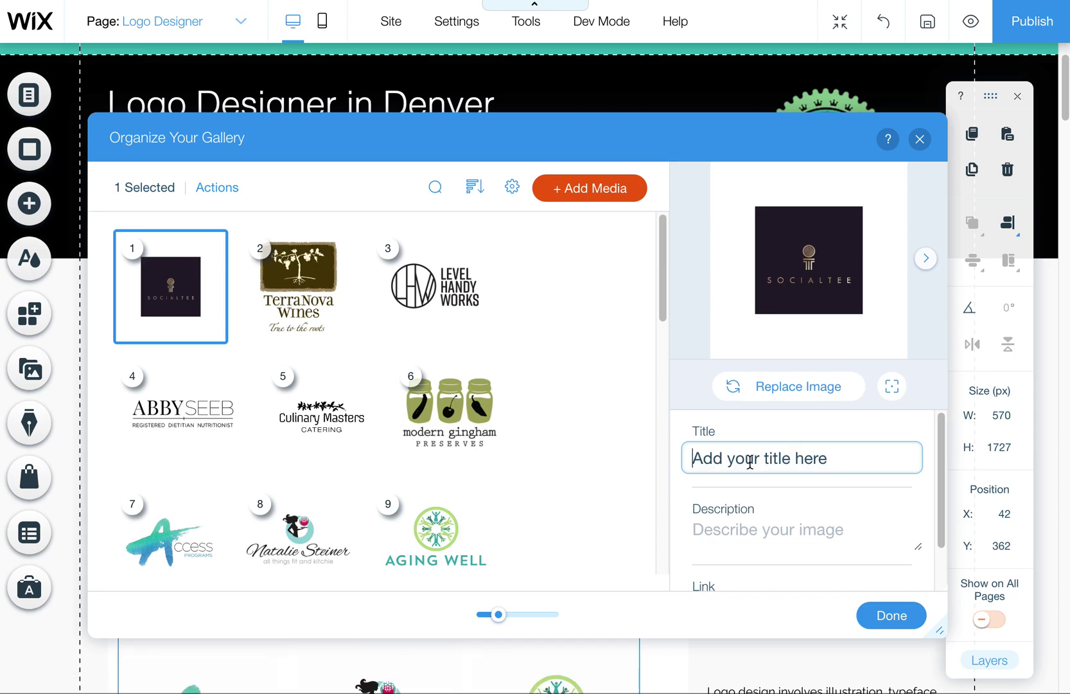
Copy the TerraNova logo's title from image 2 in Manage Media.
click(920, 139)
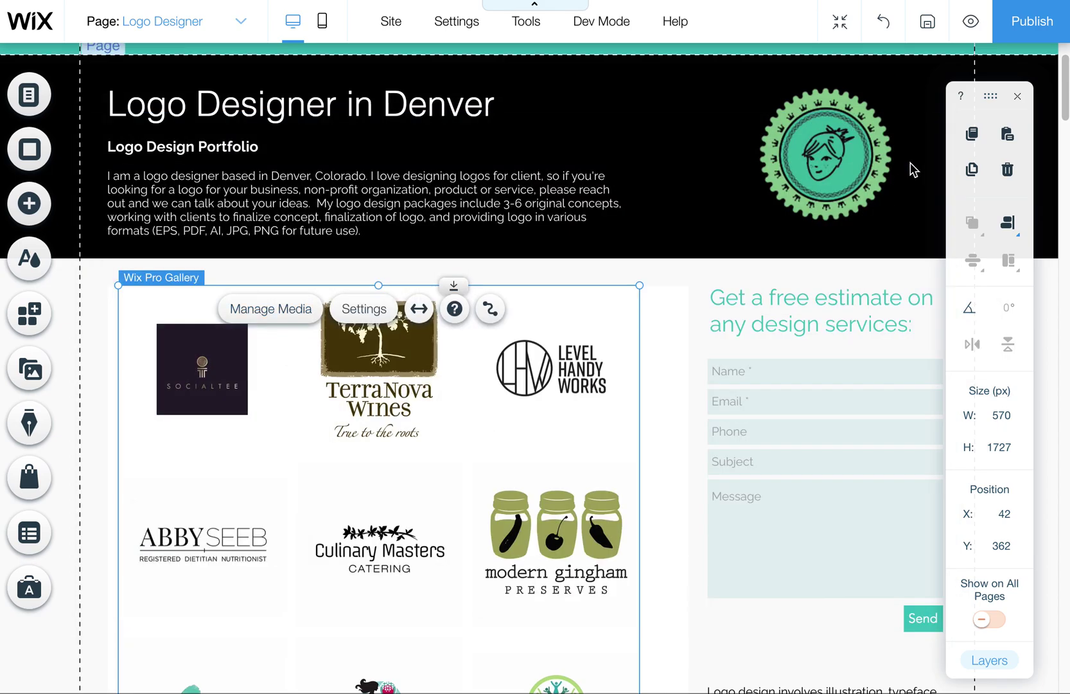
click(270, 308)
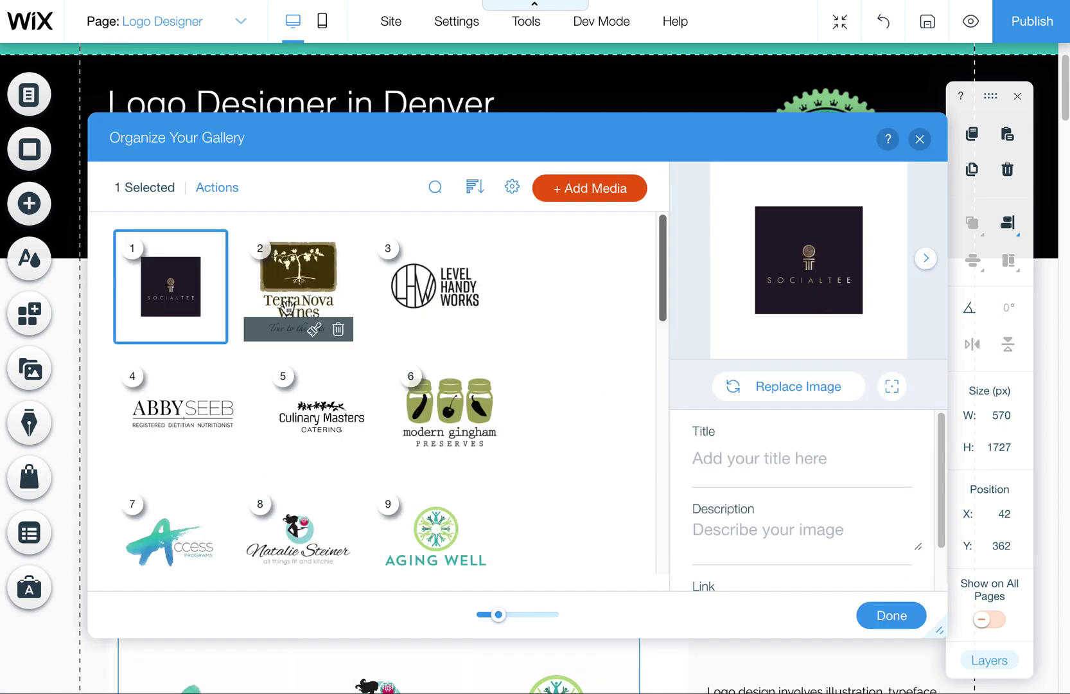
click(747, 454)
click(302, 302)
click(170, 302)
click(343, 277)
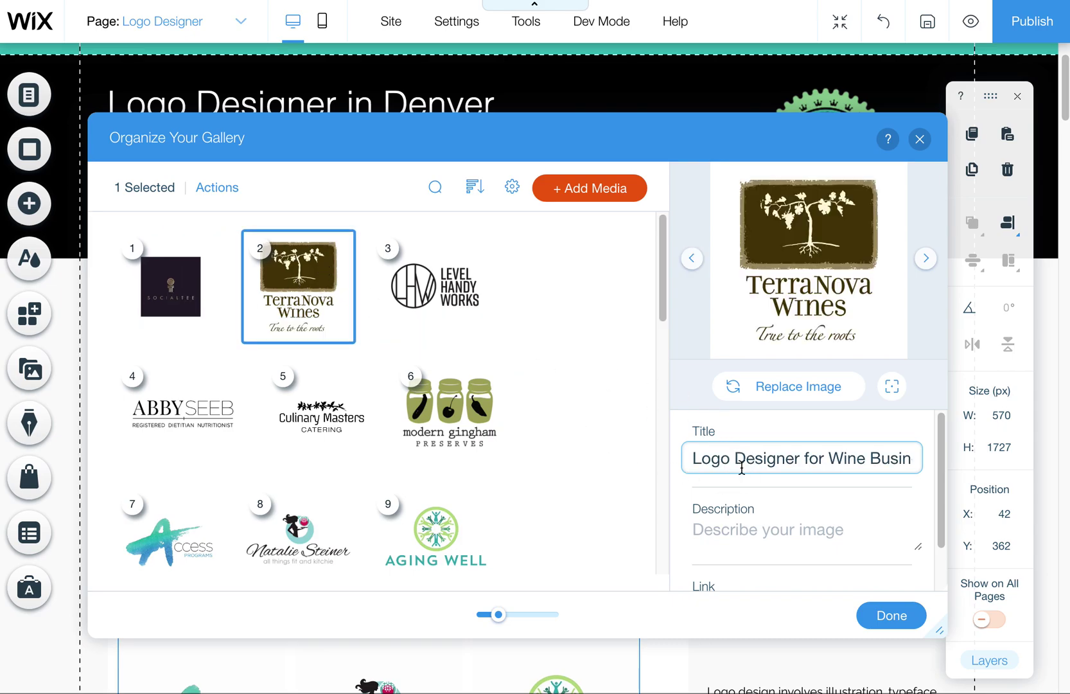
triple_click(740, 464)
key(ctrl+c)
Paste it as SocialTee's title, replacing 'Wine Business' with 'Event Company', and close the organizer.
click(170, 286)
click(734, 454)
key(ctrl+v)
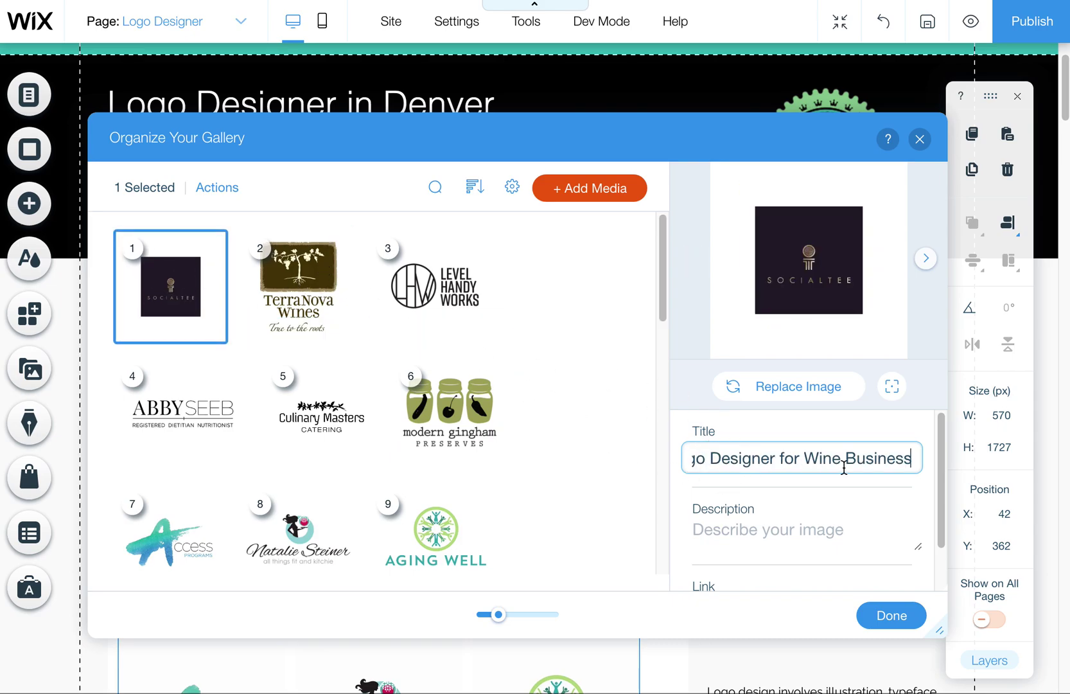
drag(804, 459, 883, 490)
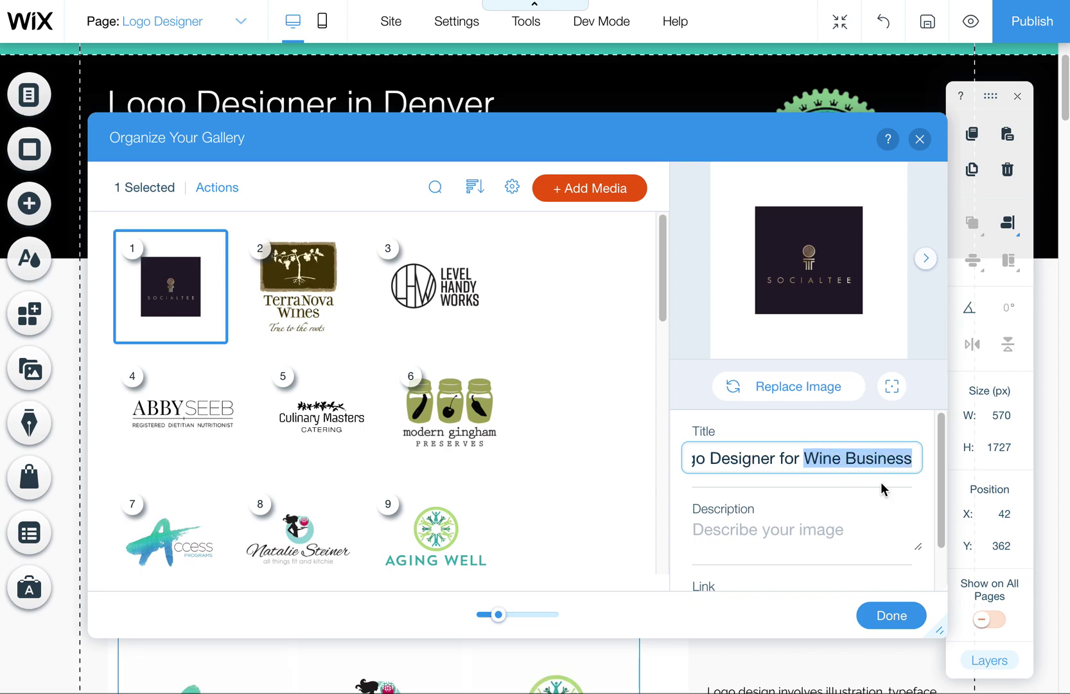
text(Event Compa)
click(912, 165)
key(Escape)
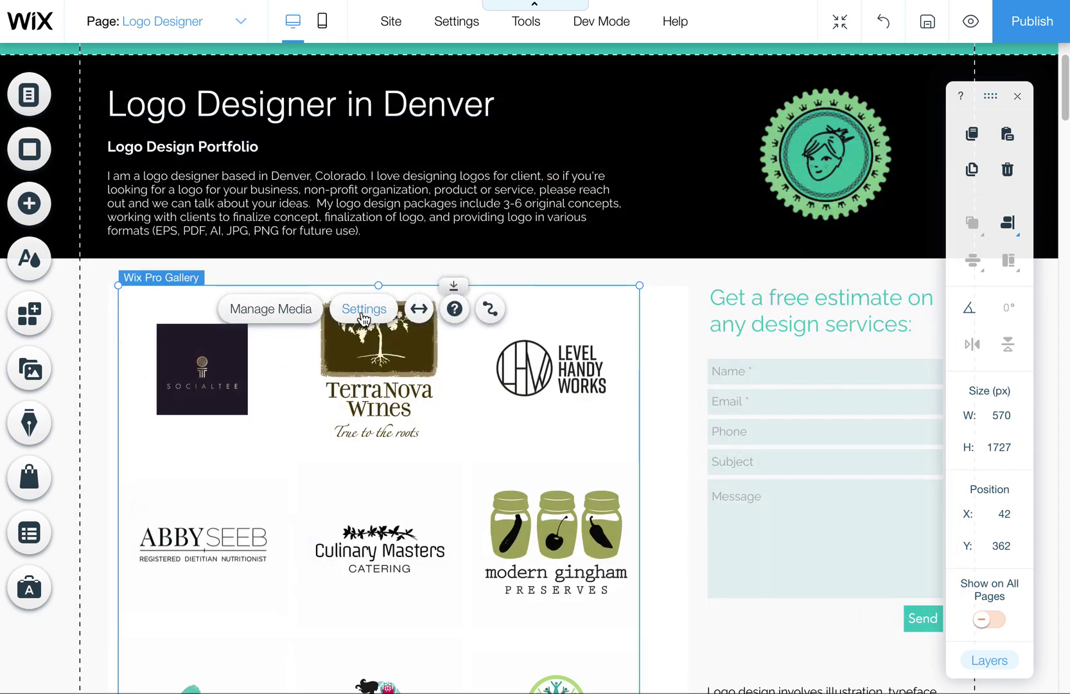
Review the gallery layout: Fit thumbnails, 3 images per row, spacing 10, left-to-right.
click(362, 309)
drag(240, 147, 653, 152)
click(533, 222)
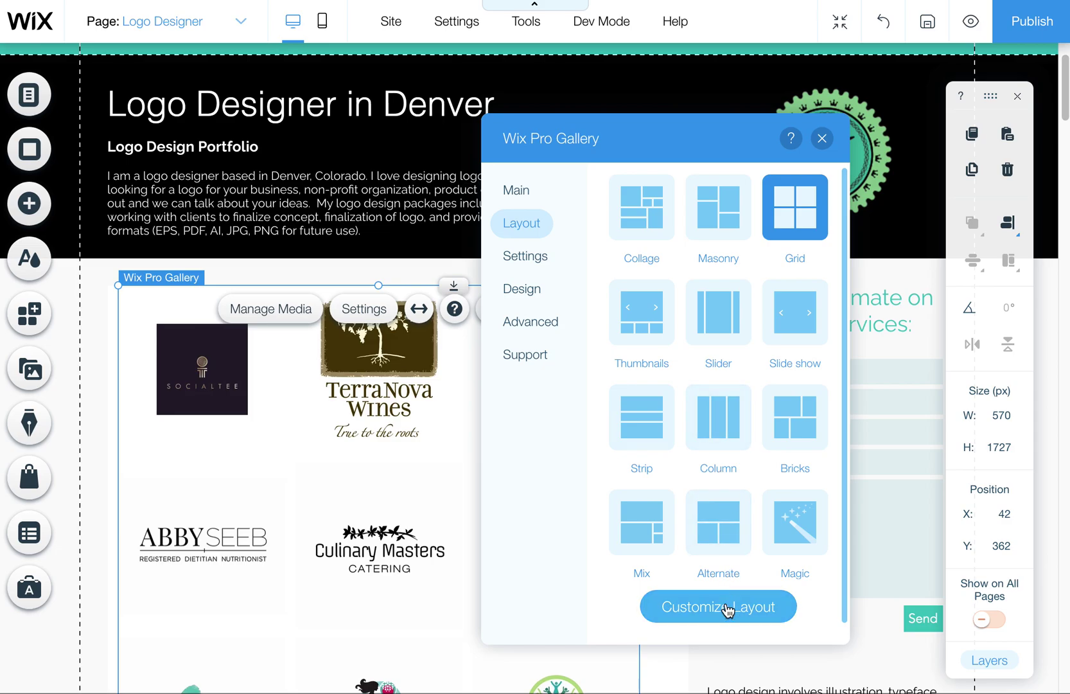
click(730, 613)
scroll(724, 492, down, 5)
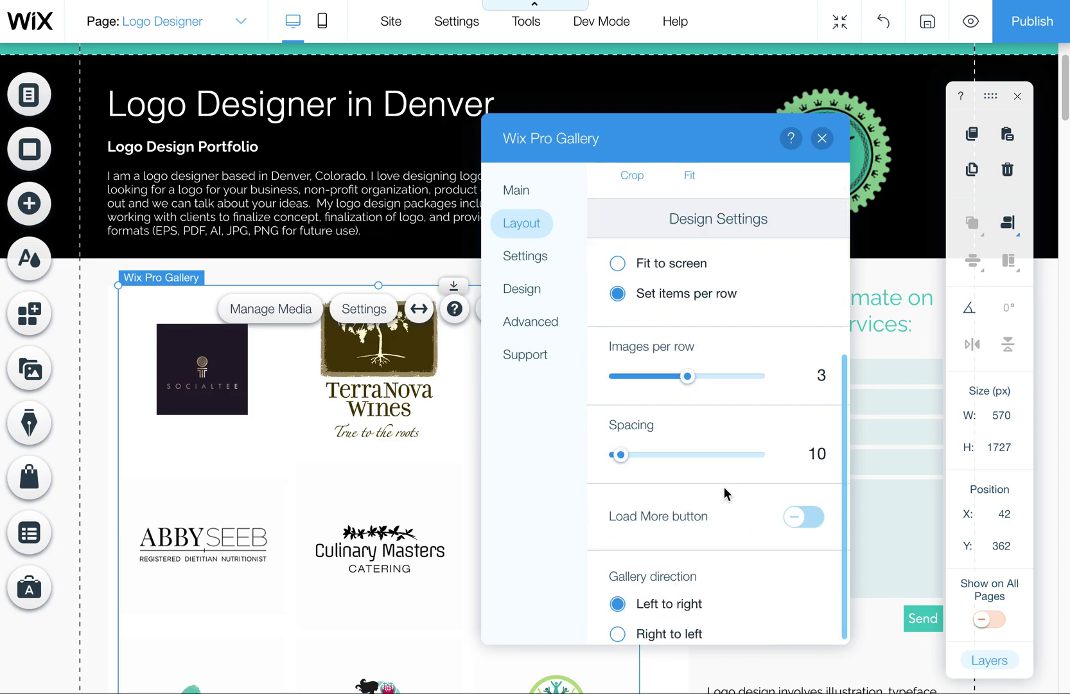
scroll(724, 492, up, 5)
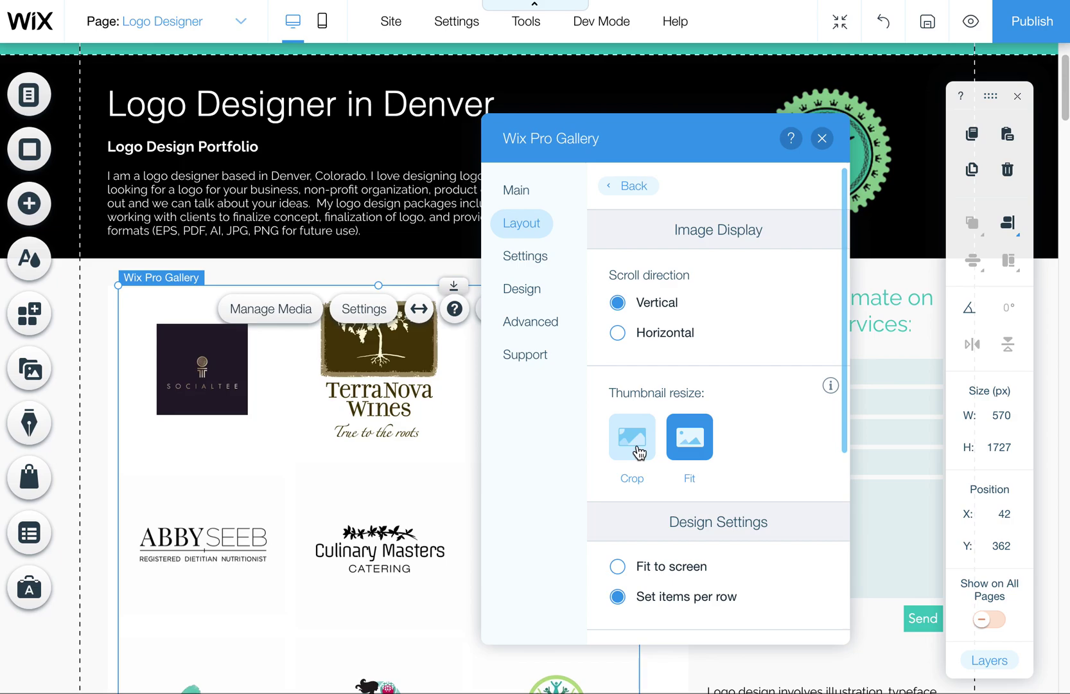
scroll(692, 592, down, 5)
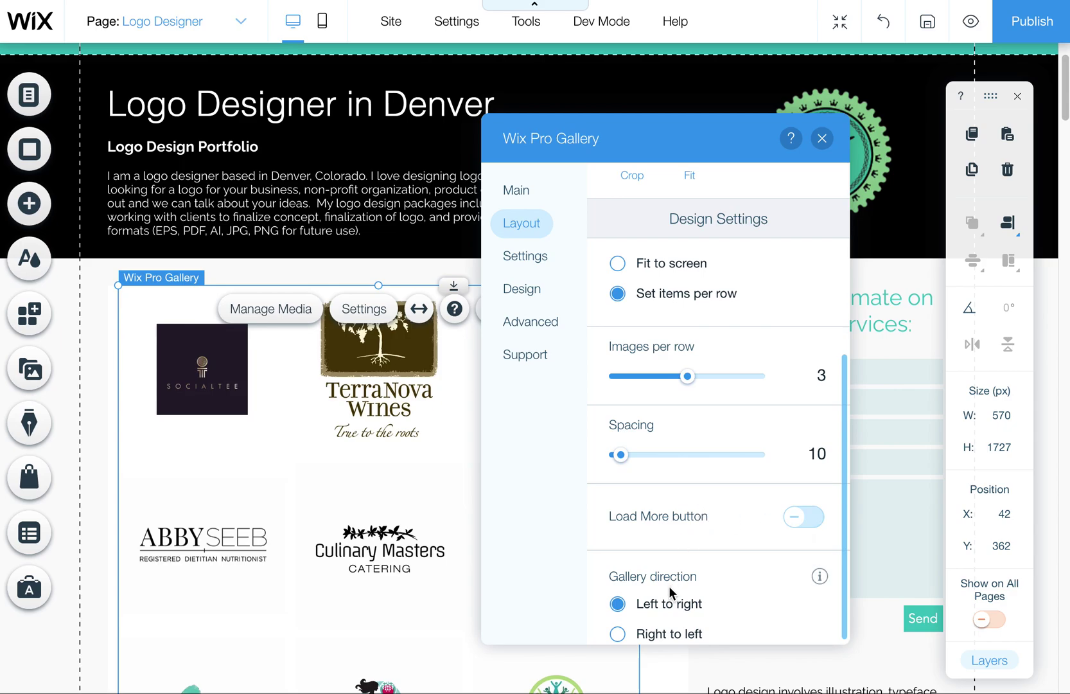
Turn on titles and descriptions in the gallery's Design > Texts options.
click(531, 258)
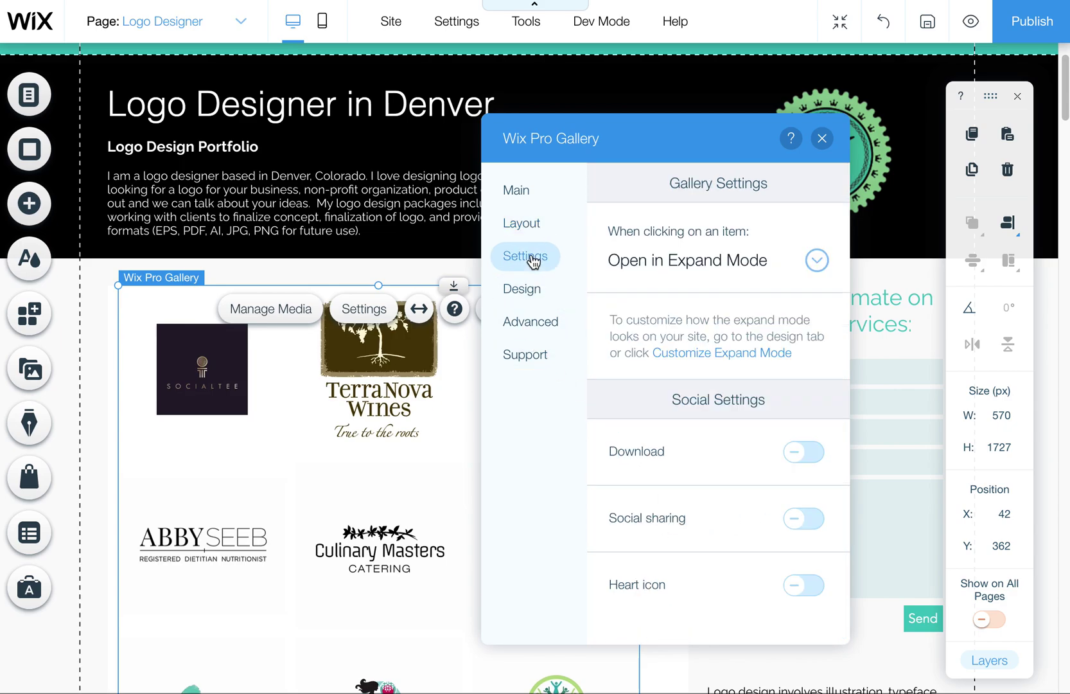
click(524, 294)
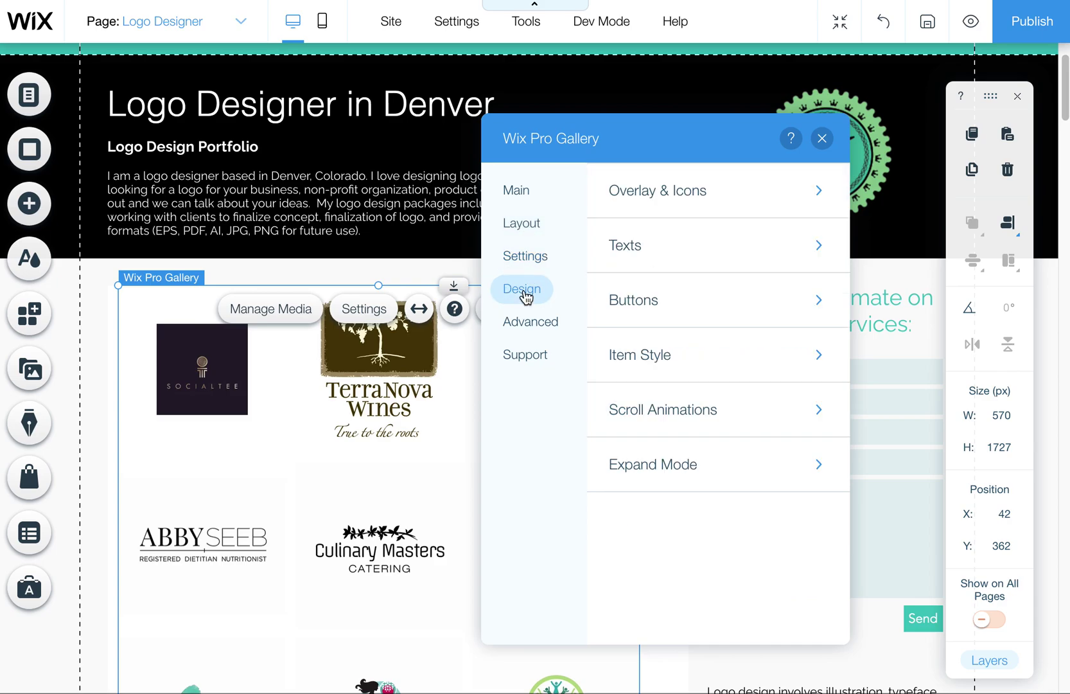
click(626, 252)
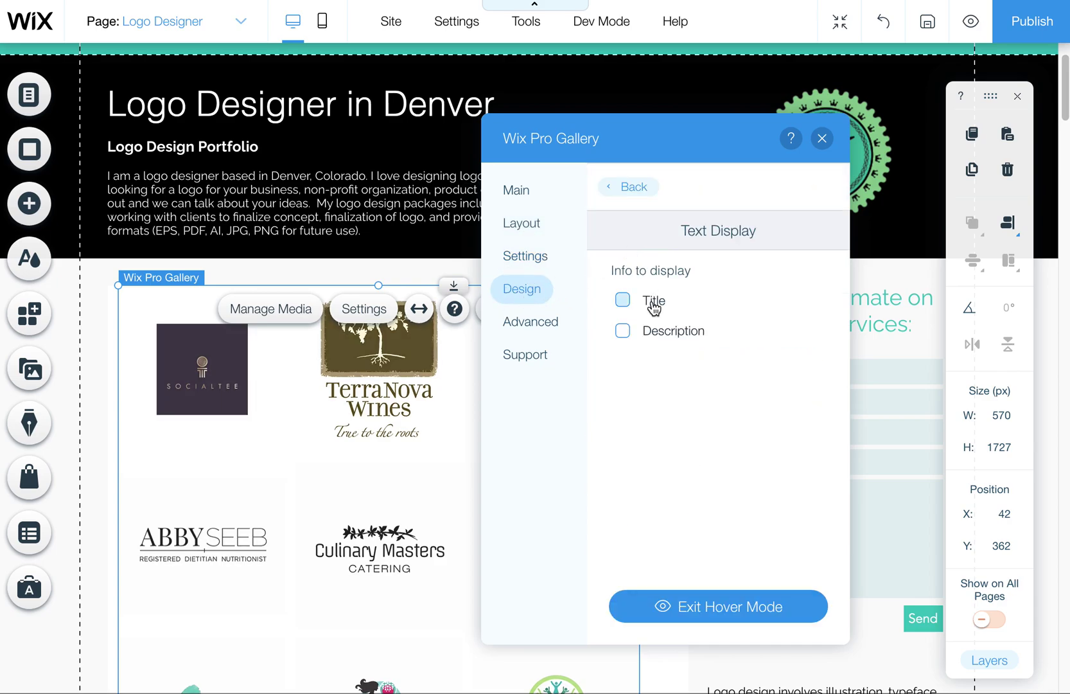
click(623, 300)
click(622, 331)
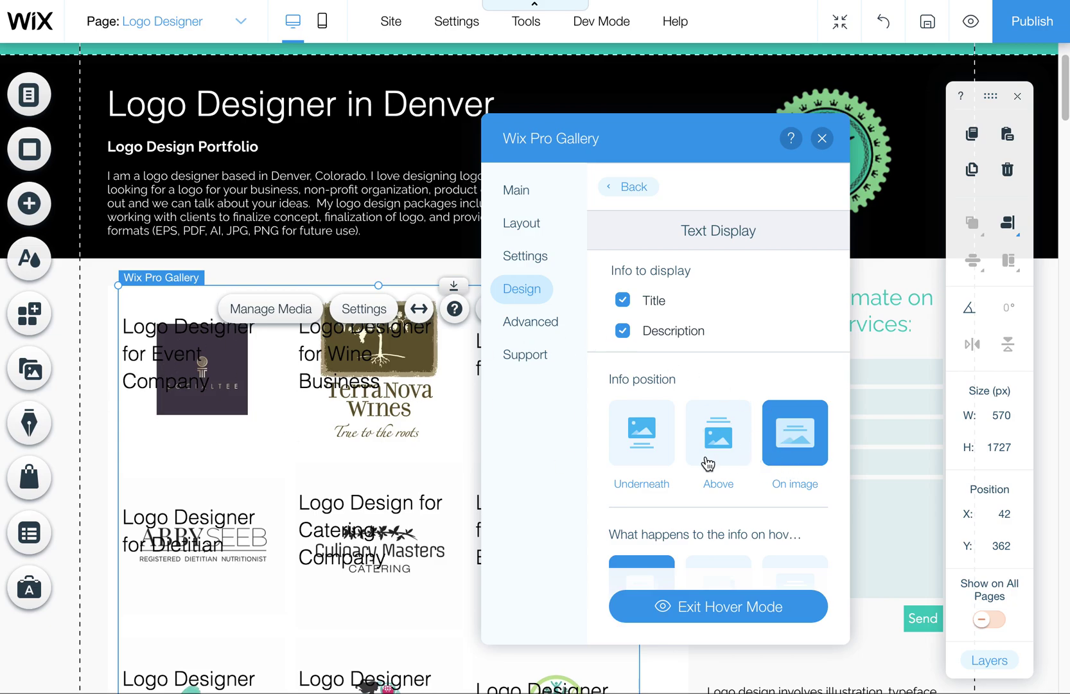
scroll(710, 461, down, 3)
scroll(710, 461, up, 3)
Set the gallery title font size to 14px.
click(627, 186)
click(686, 247)
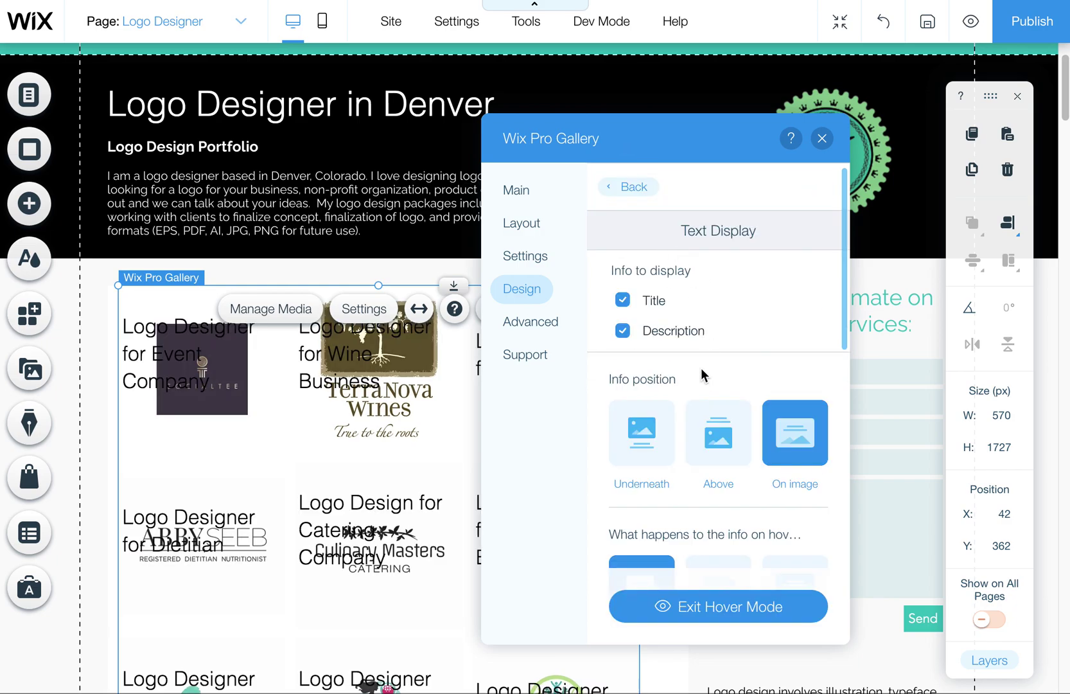
scroll(701, 392, down, 5)
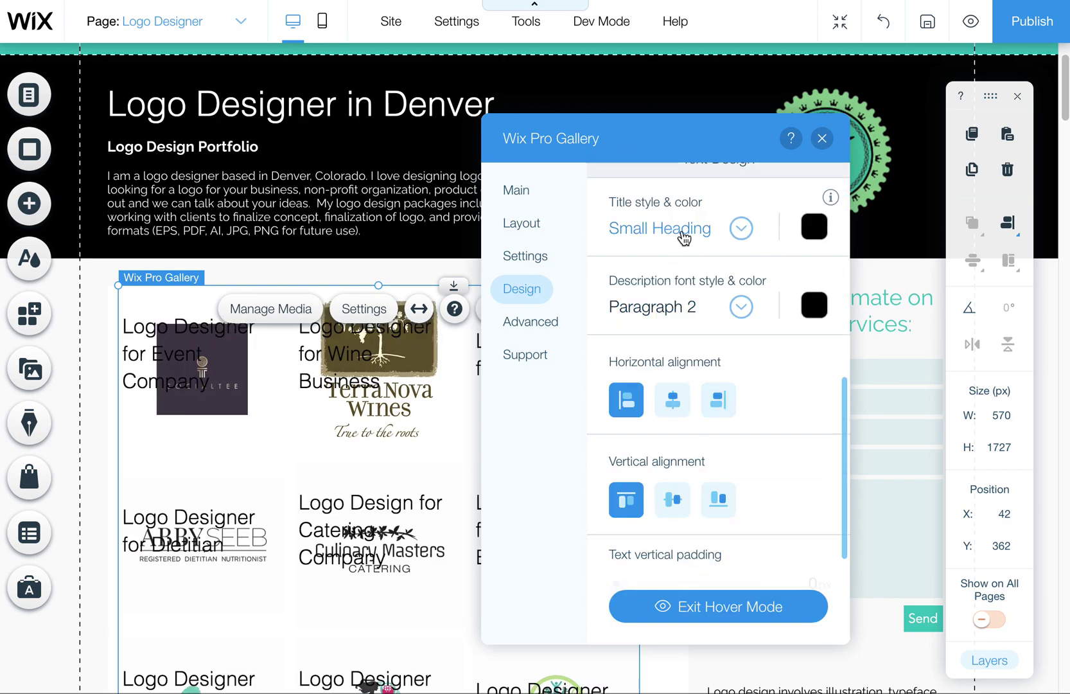
click(742, 229)
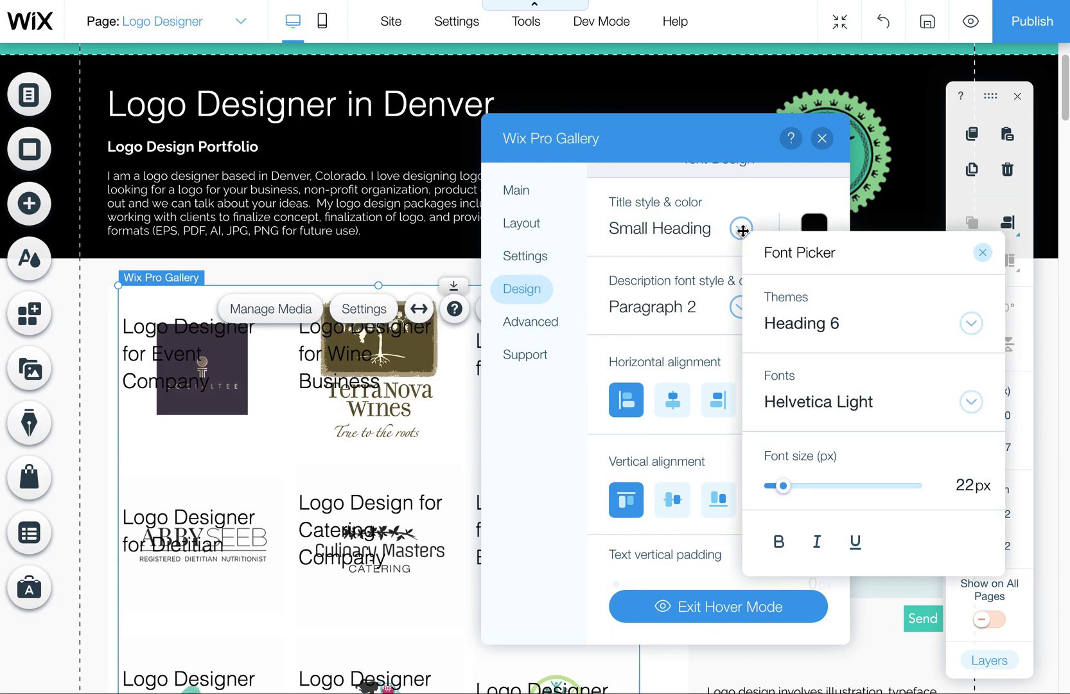
drag(782, 486, 784, 487)
click(732, 306)
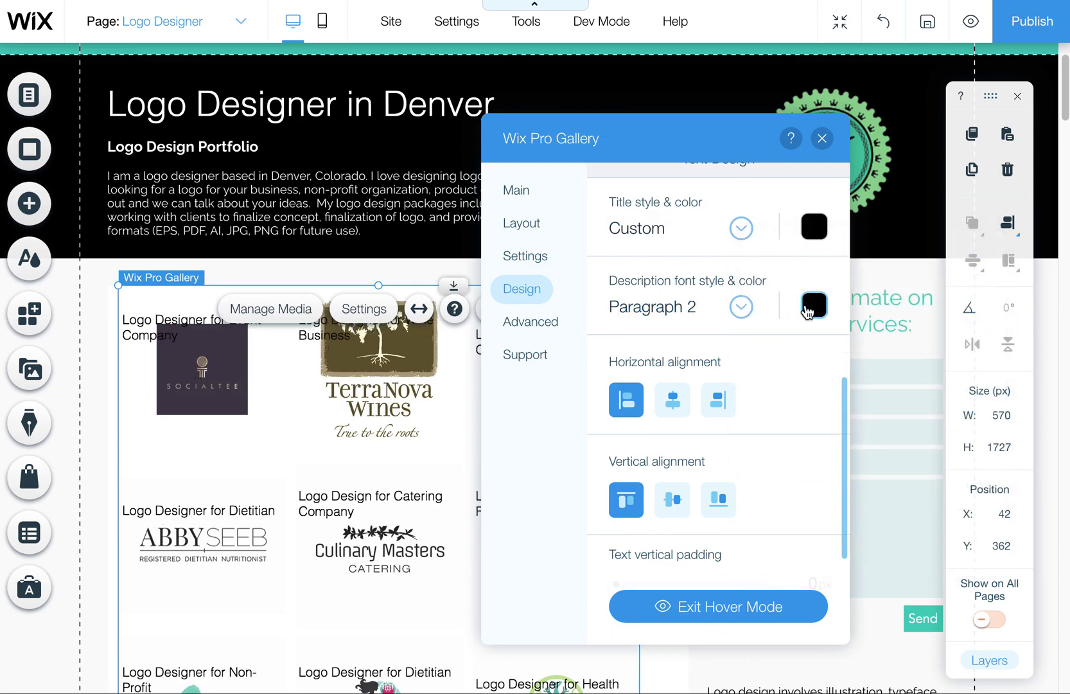
Untick Title and Description so the logos show no text.
click(528, 255)
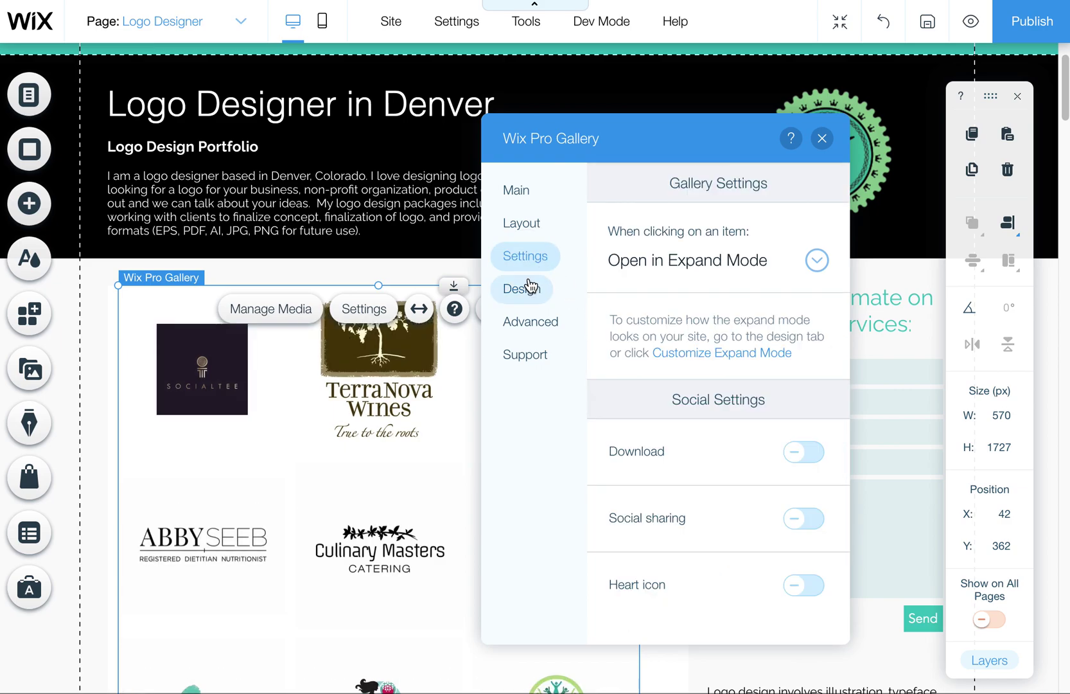
click(527, 287)
click(630, 186)
click(644, 243)
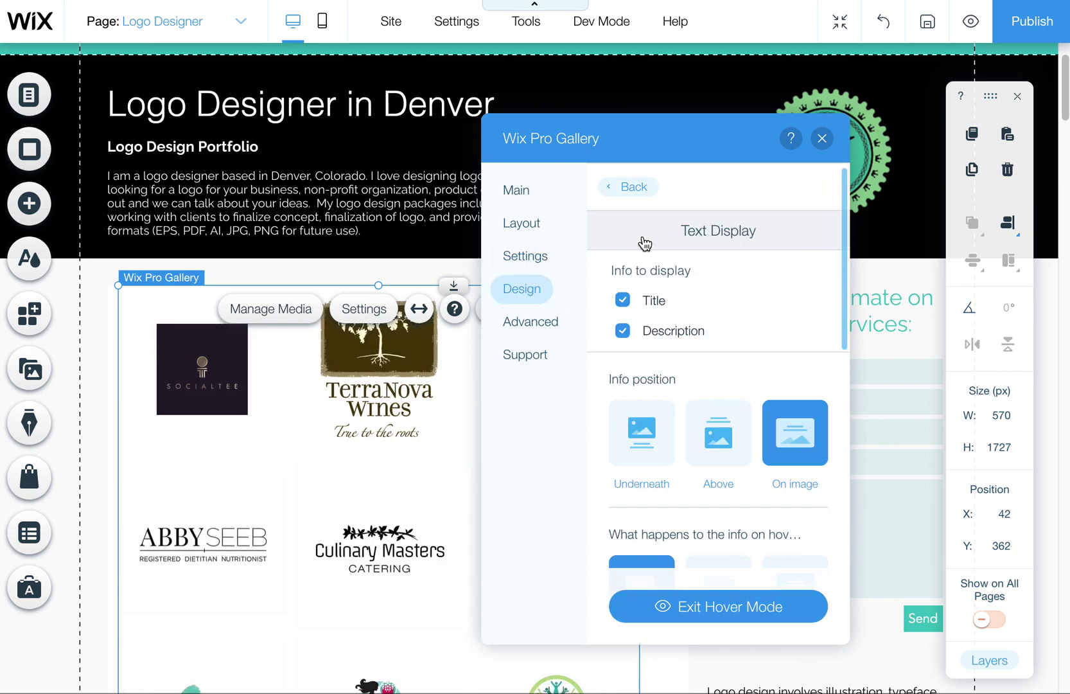
click(622, 299)
click(623, 330)
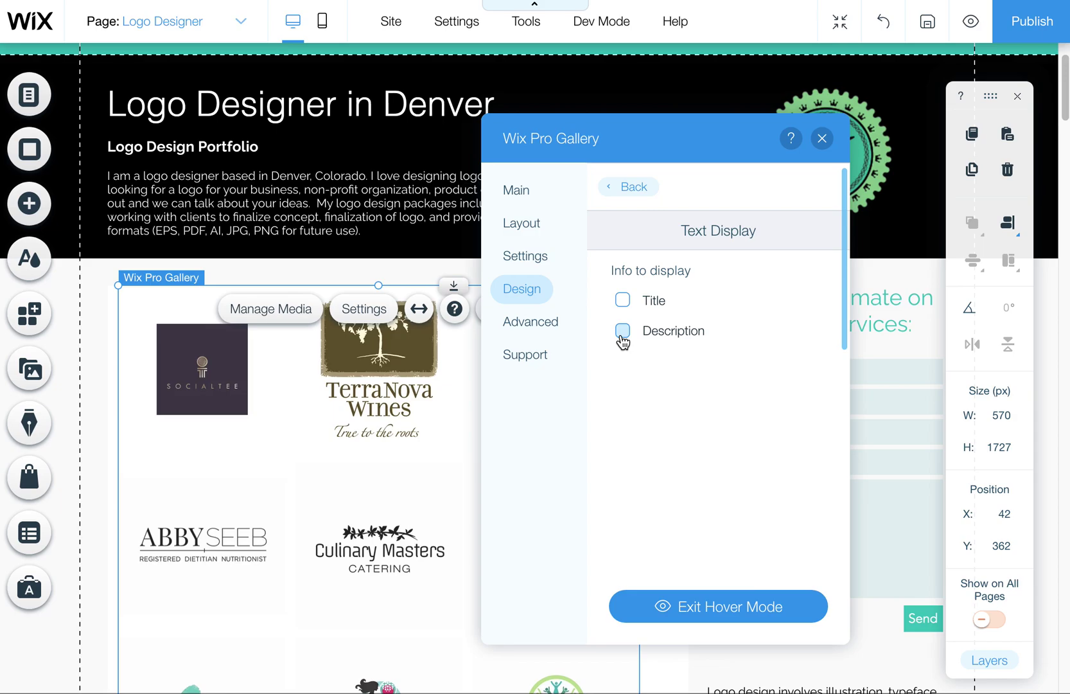
click(626, 188)
click(522, 256)
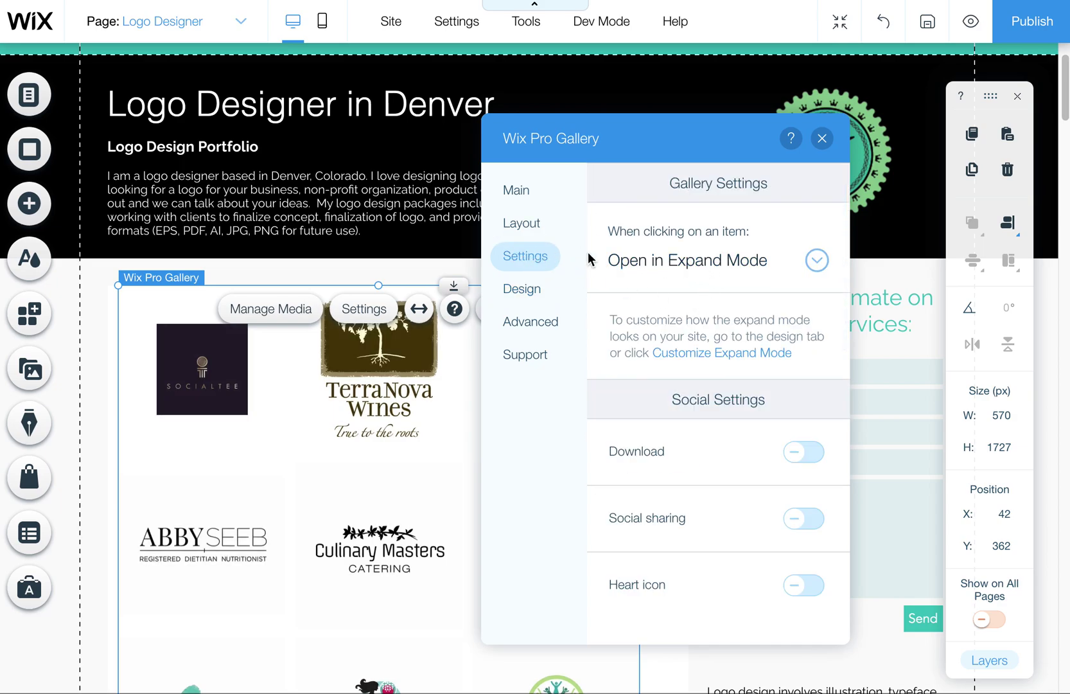
Keep Open in Expand Mode, then preview and step through expanded logos to Abby Seeb.
click(726, 269)
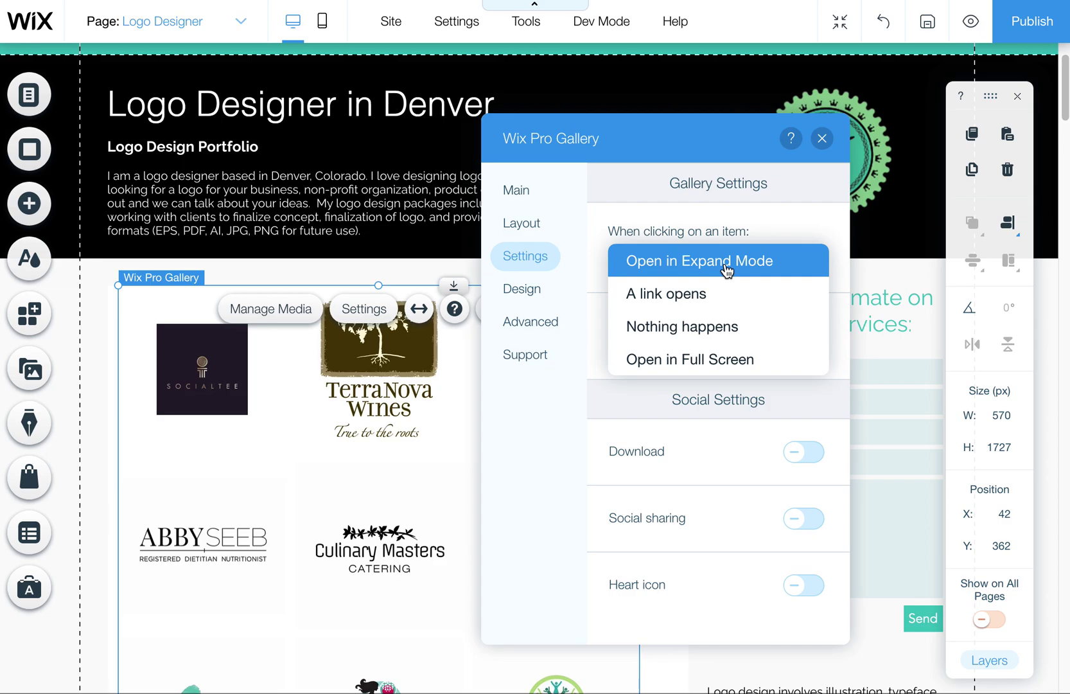
click(748, 162)
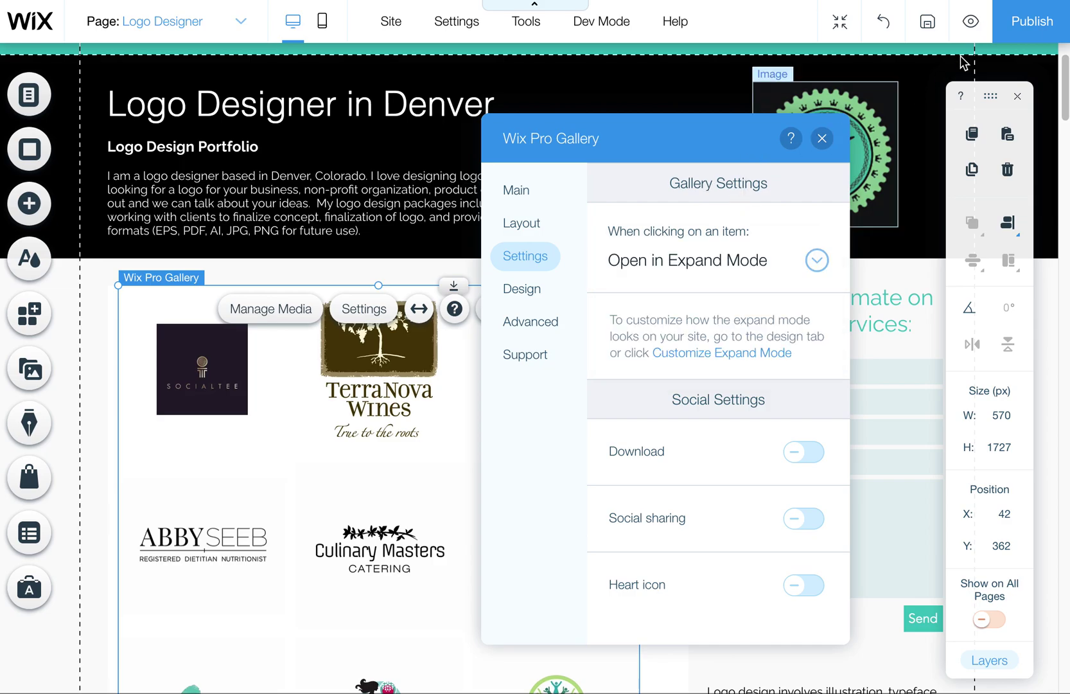
click(970, 21)
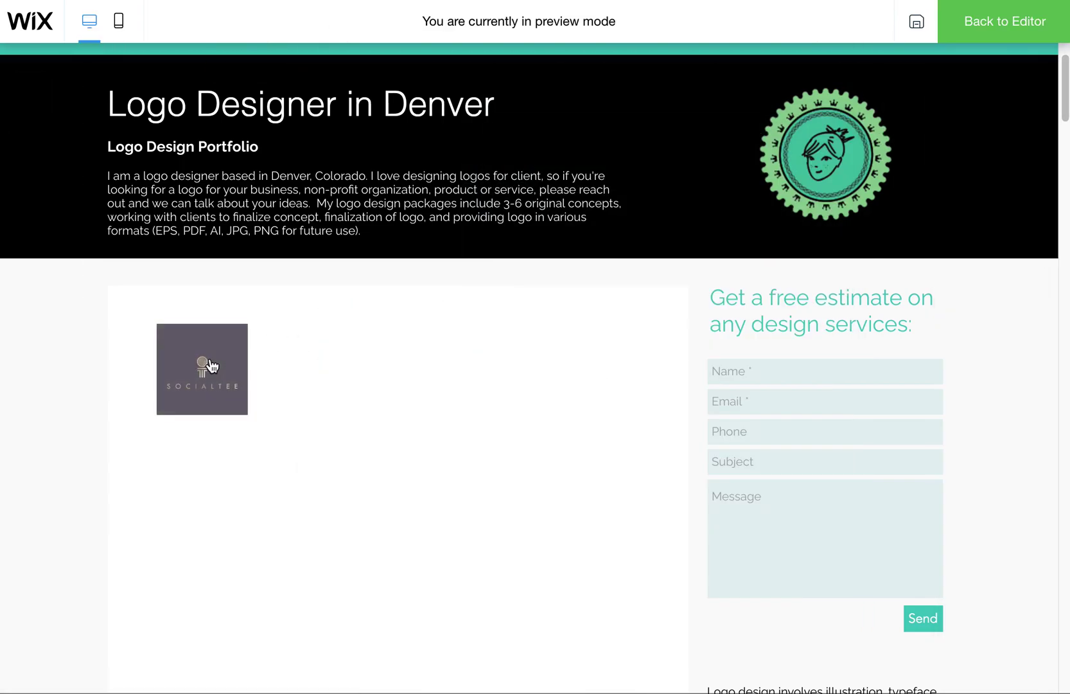
click(234, 350)
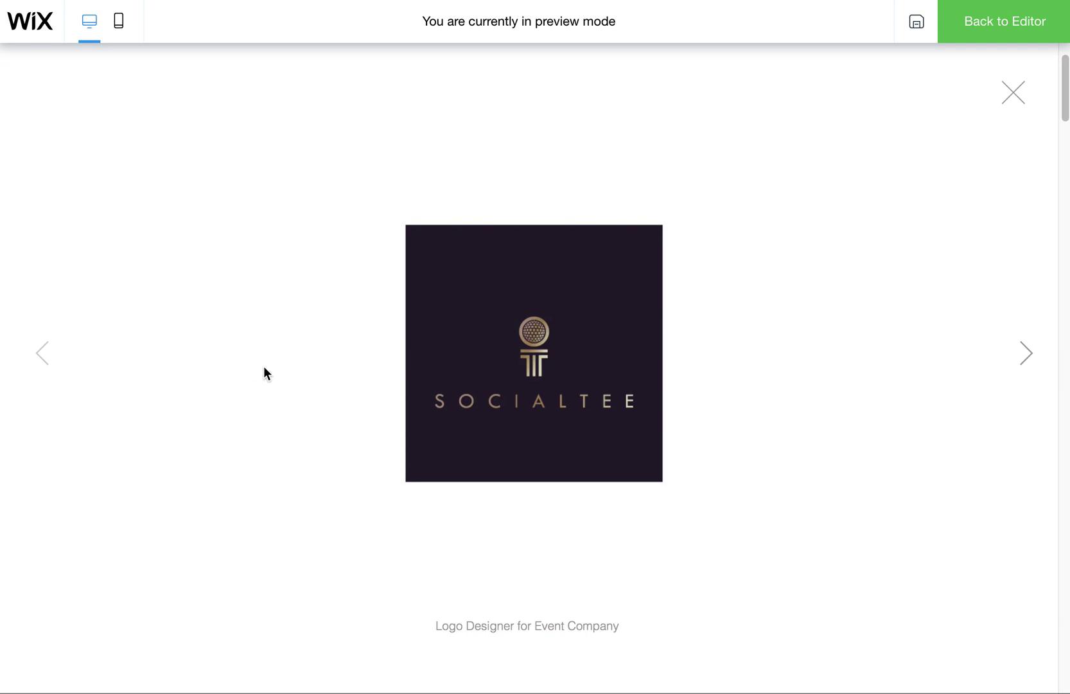
click(1025, 354)
click(1025, 355)
click(1026, 354)
click(1013, 92)
scroll(1015, 96, down, 1)
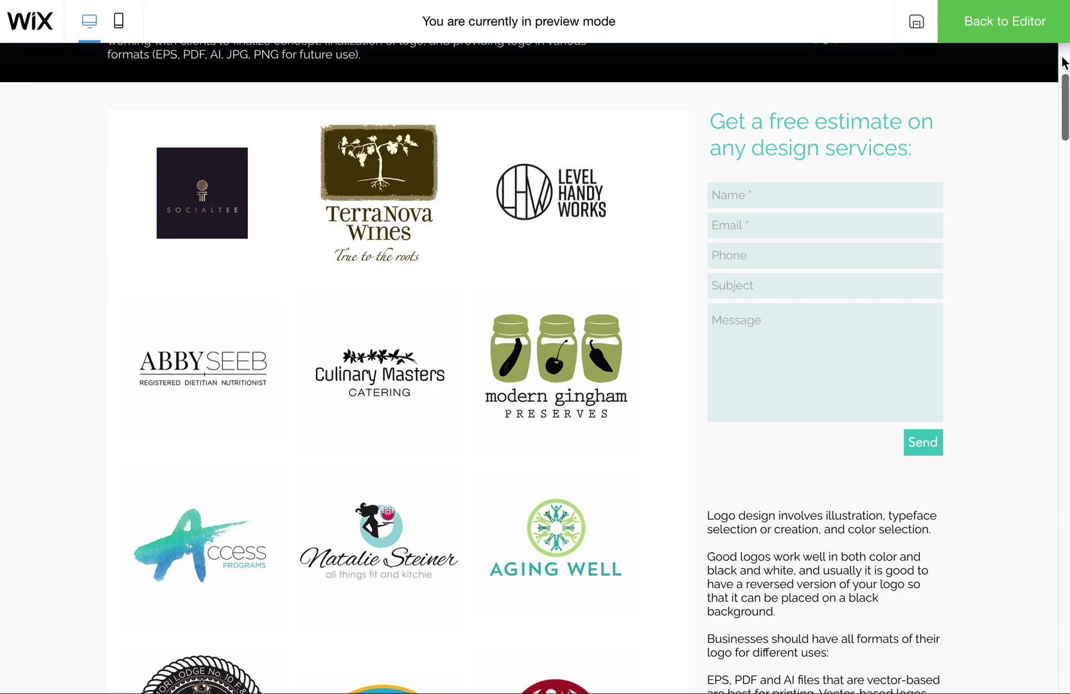
Back in the editor, confirm the gallery click action stays Open in Expand Mode and close settings.
click(1005, 21)
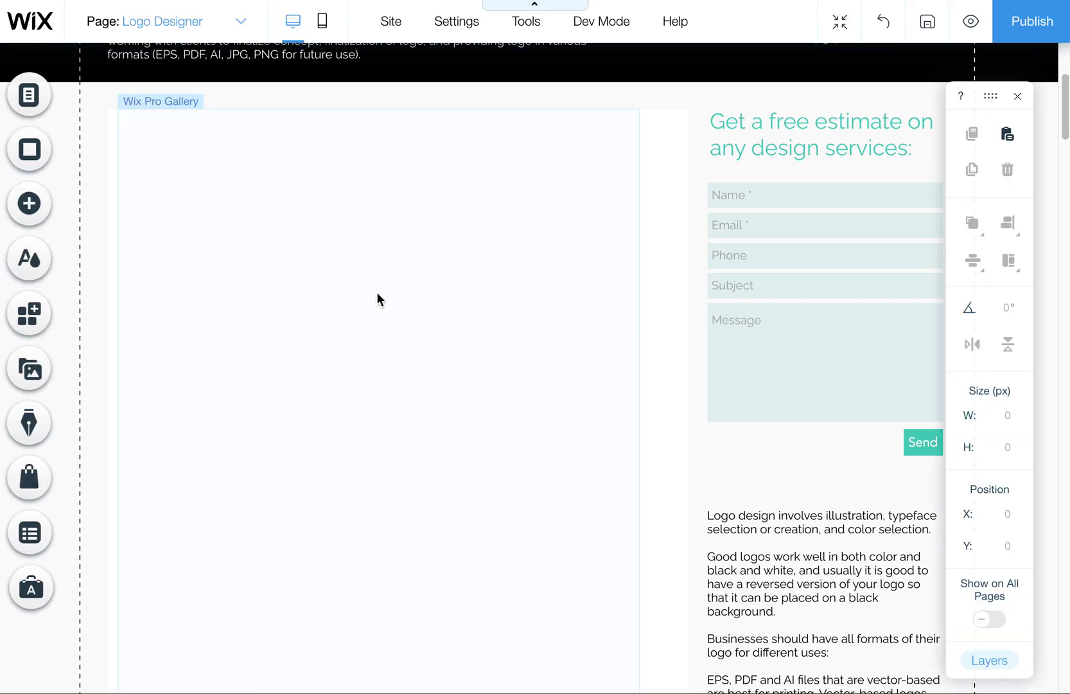
click(492, 258)
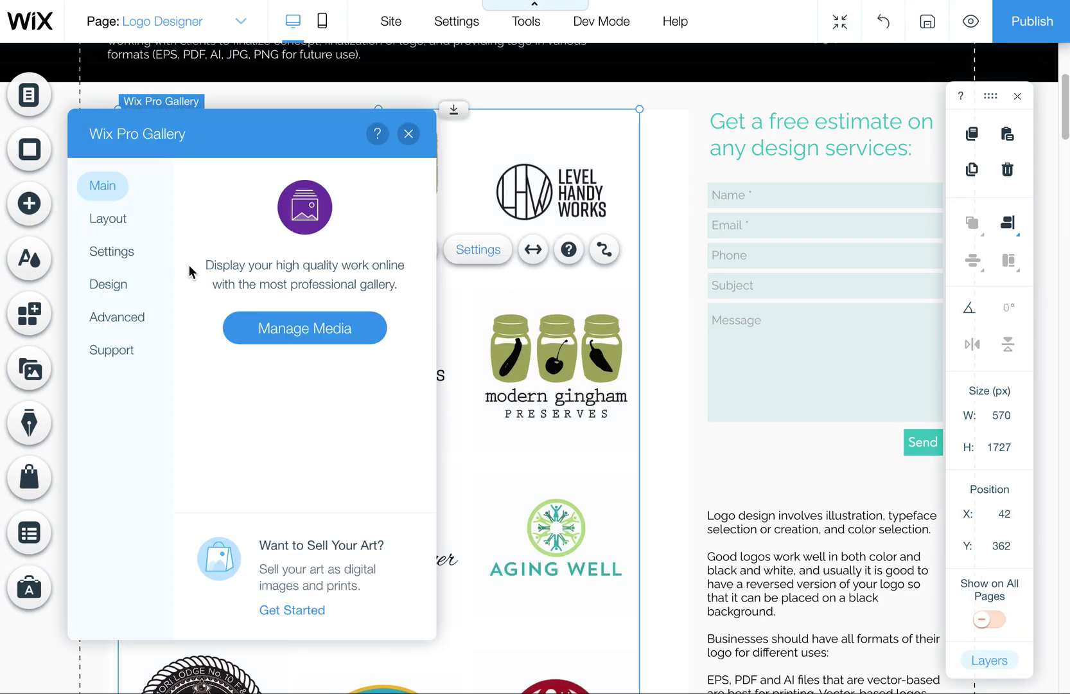
click(119, 252)
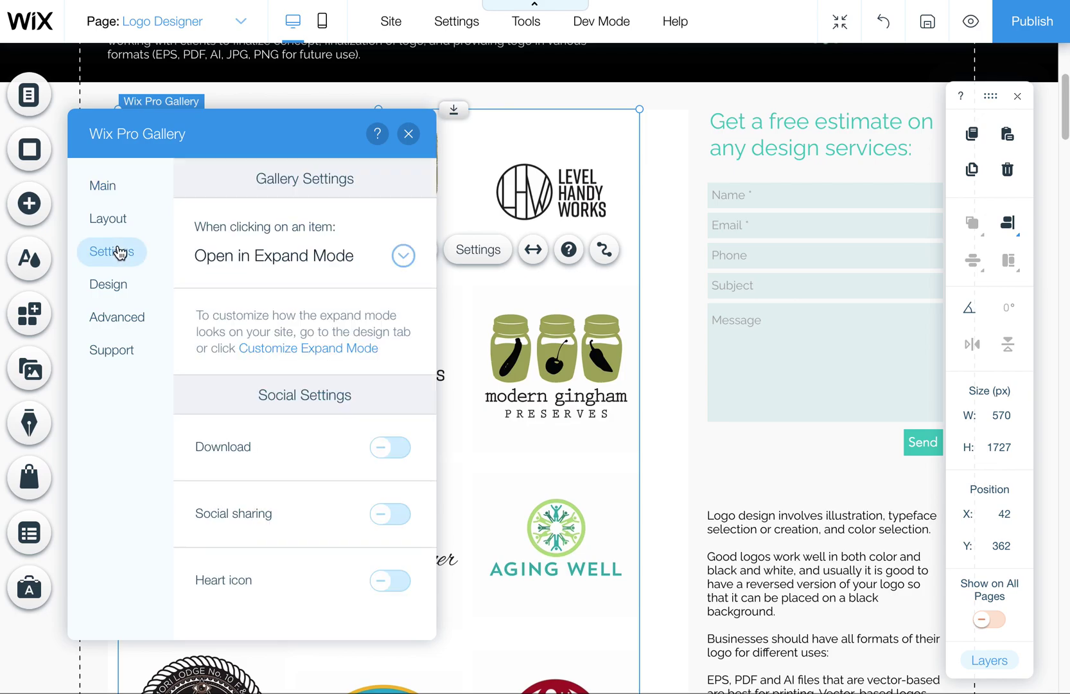
click(327, 258)
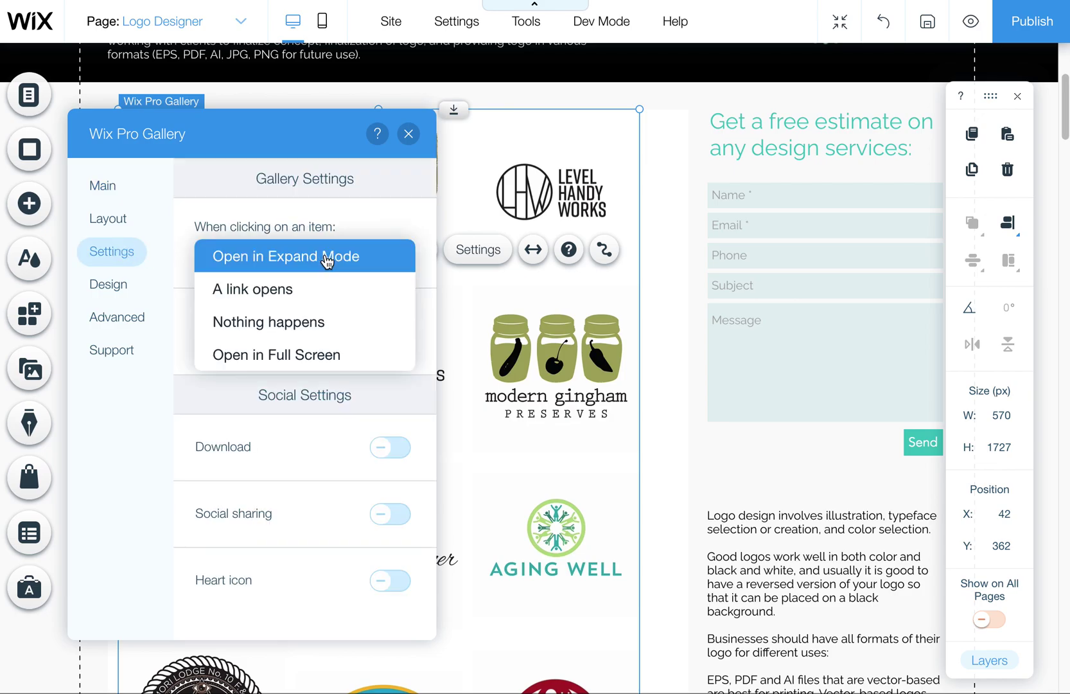
click(408, 133)
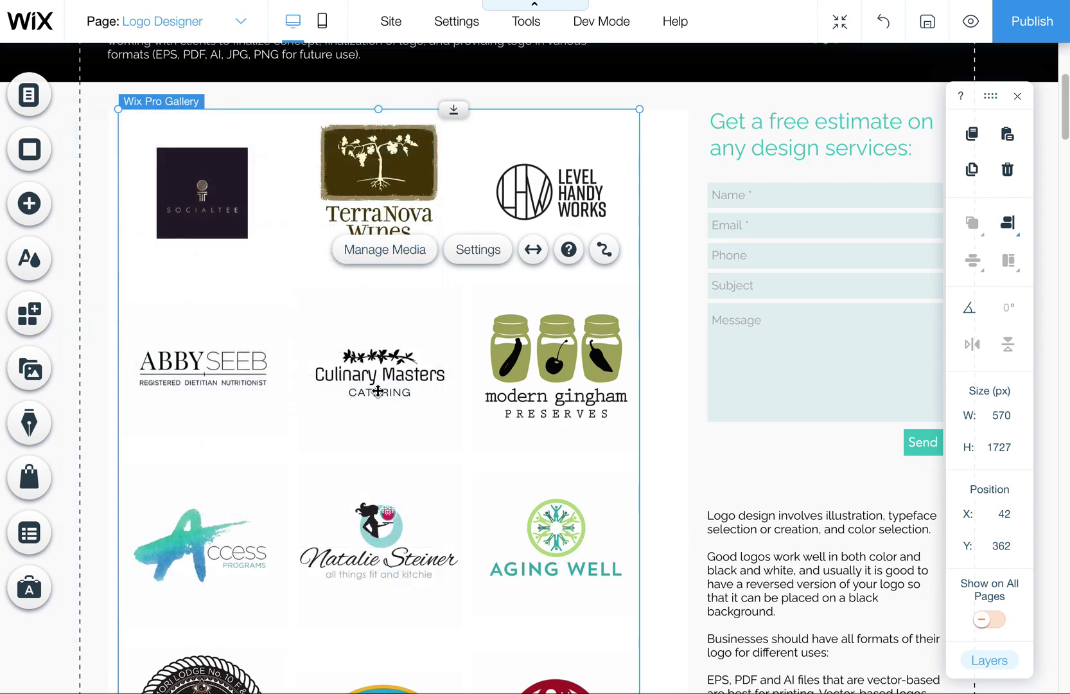
Select the logo gallery, glance at its media, then confirm clicked logos open in Expand Mode.
scroll(377, 456, up, 2)
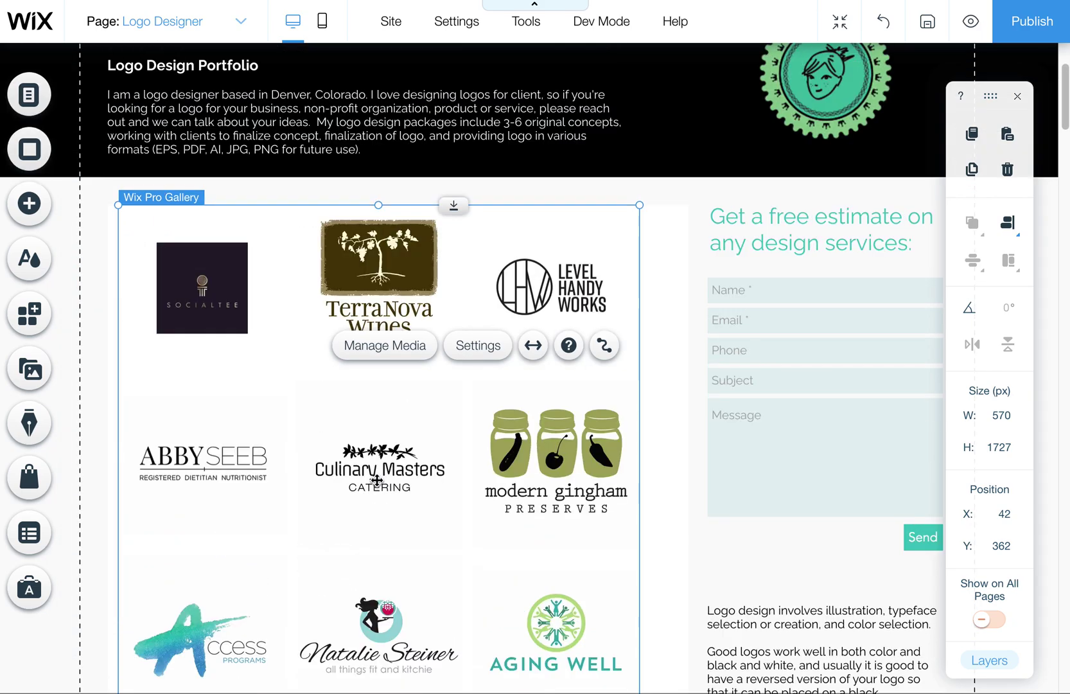
scroll(376, 480, up, 2)
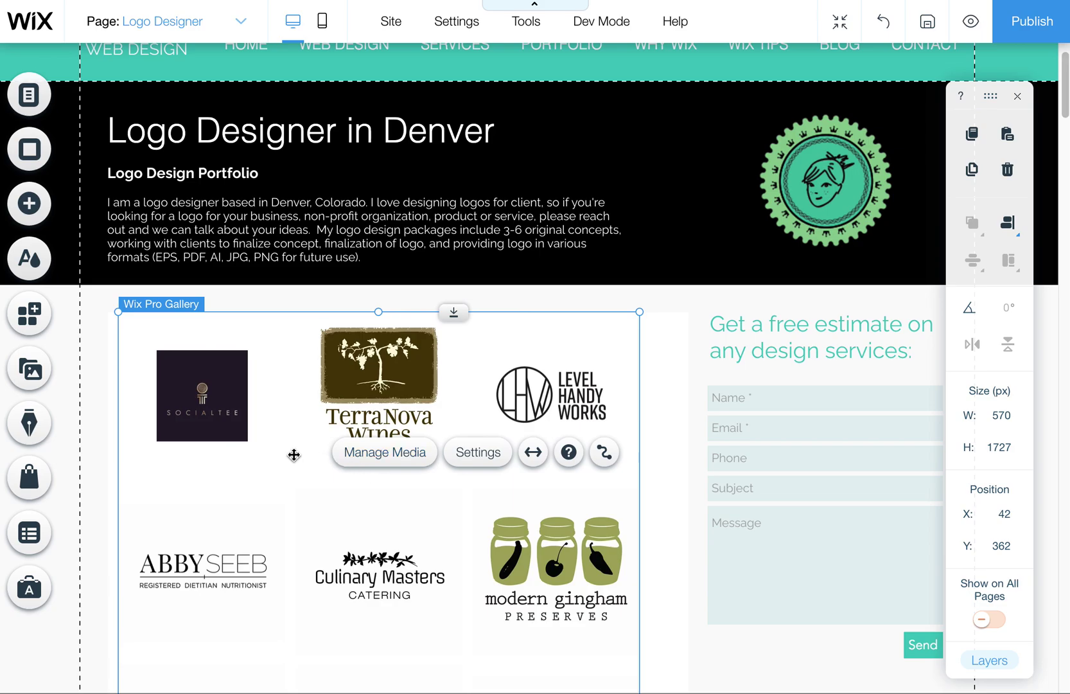
click(228, 414)
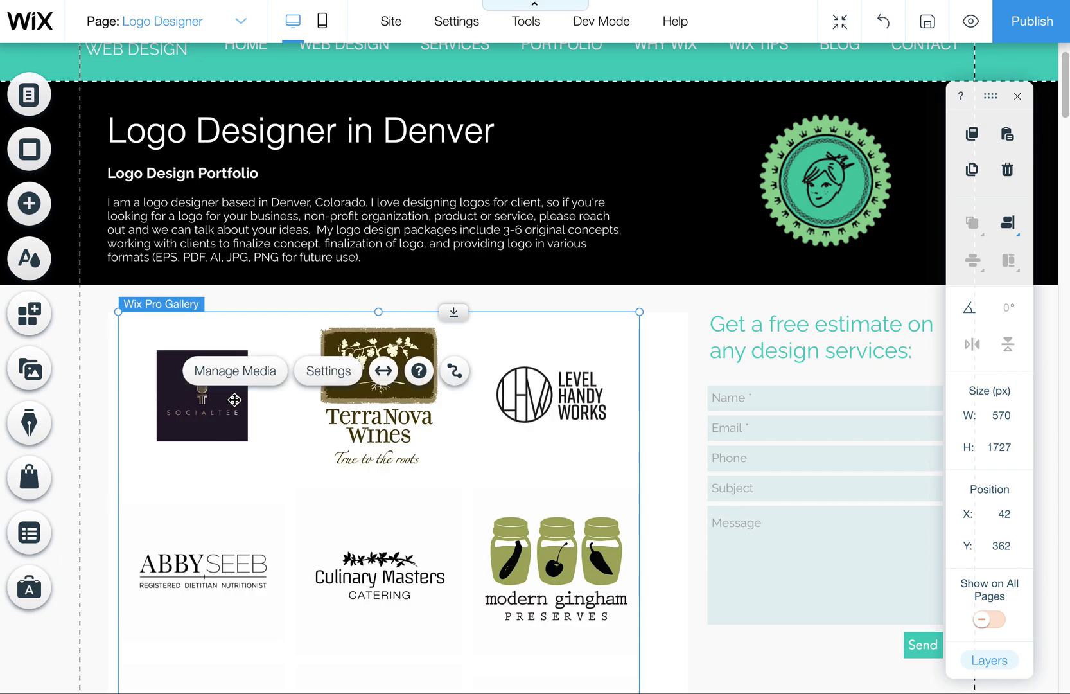
click(235, 376)
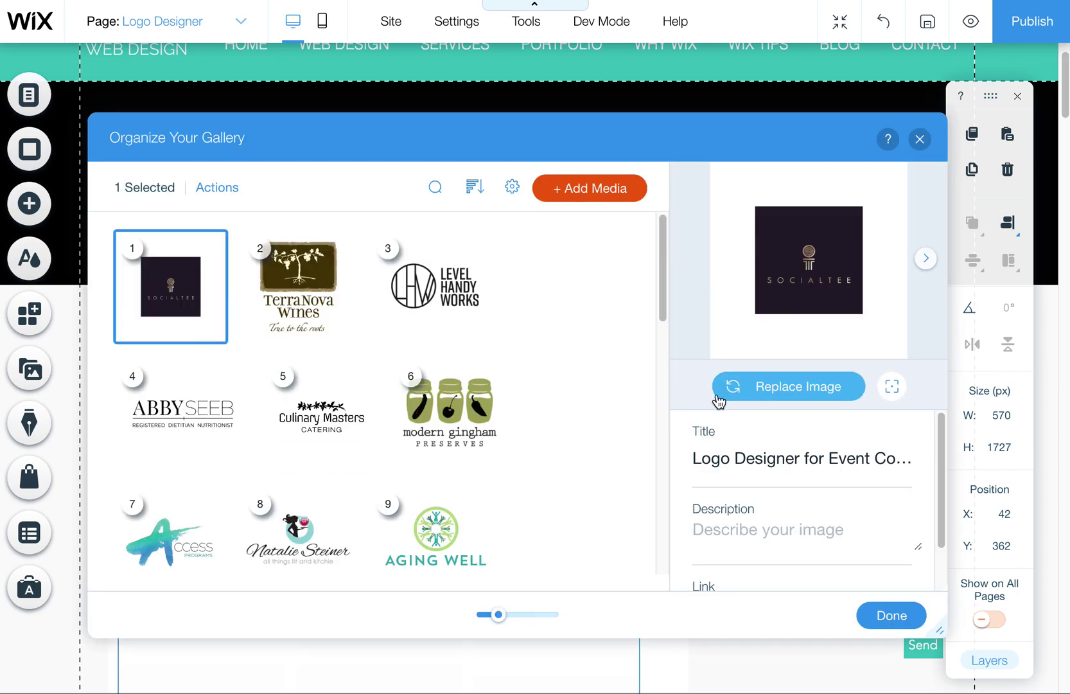
click(919, 138)
click(330, 372)
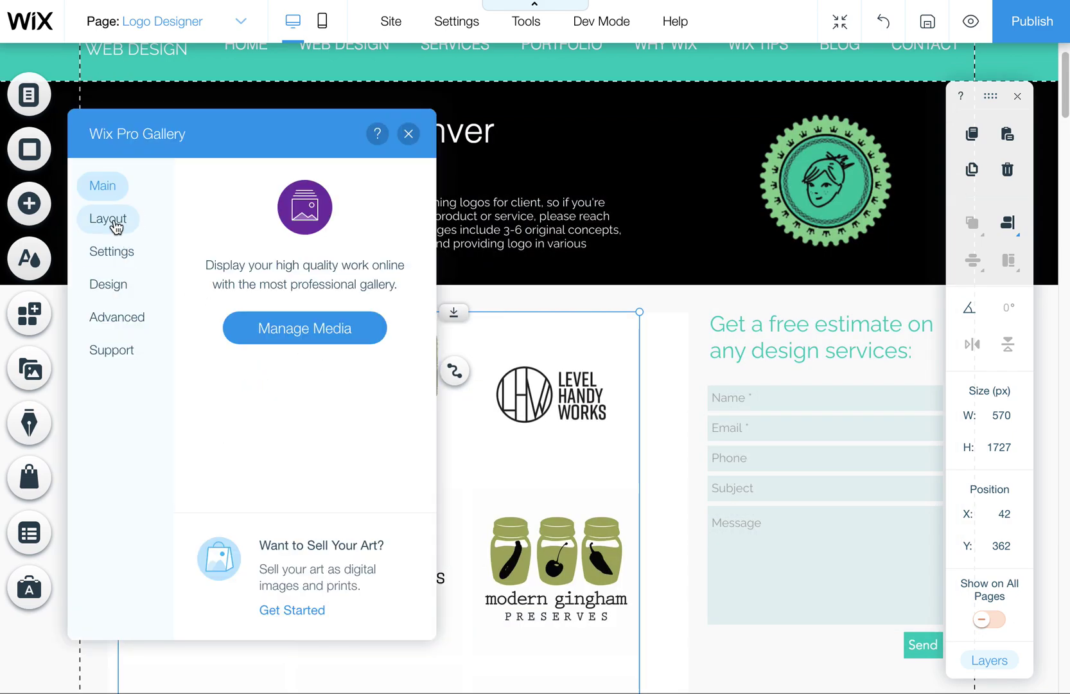
click(110, 252)
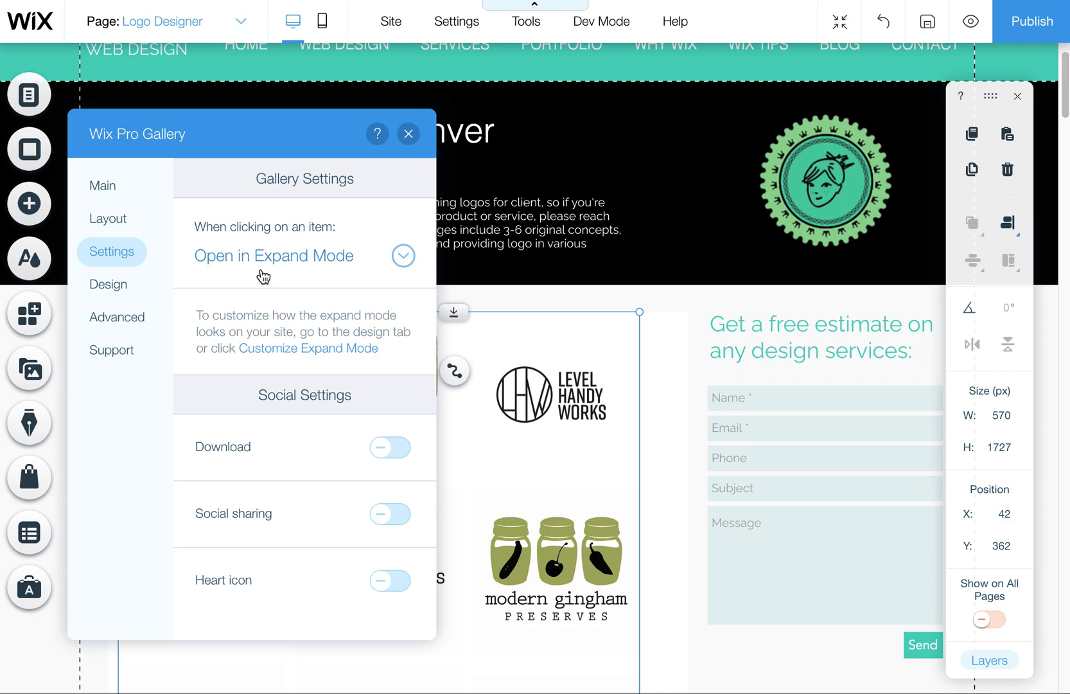
Show each logo's title and description as captions placed underneath the images.
click(108, 284)
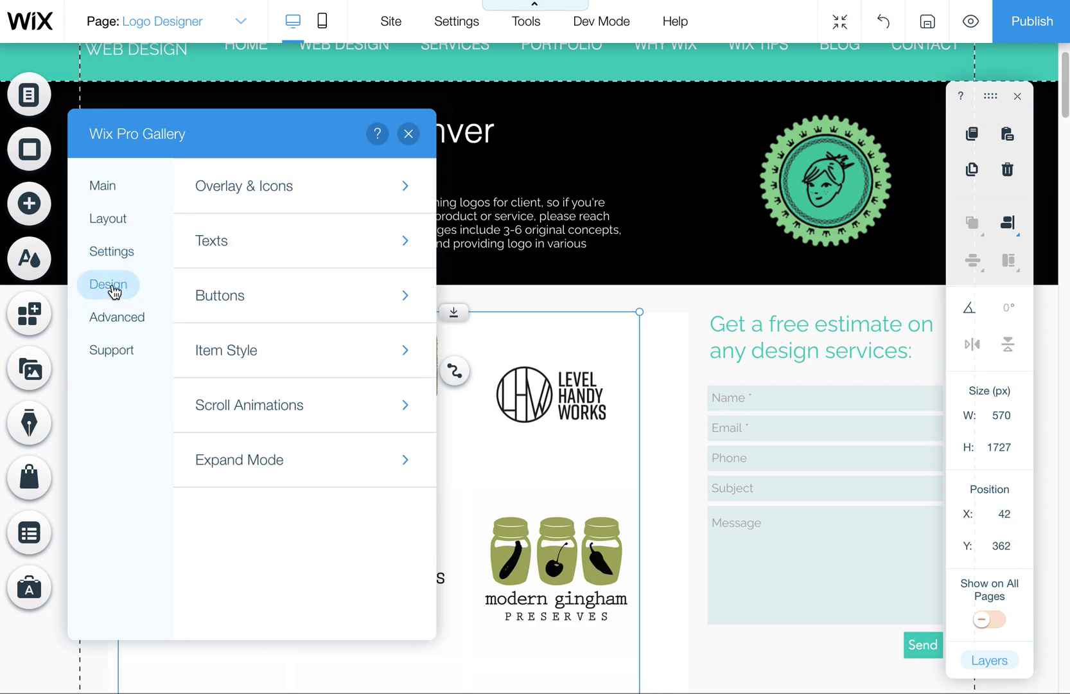
click(250, 244)
click(210, 295)
click(208, 325)
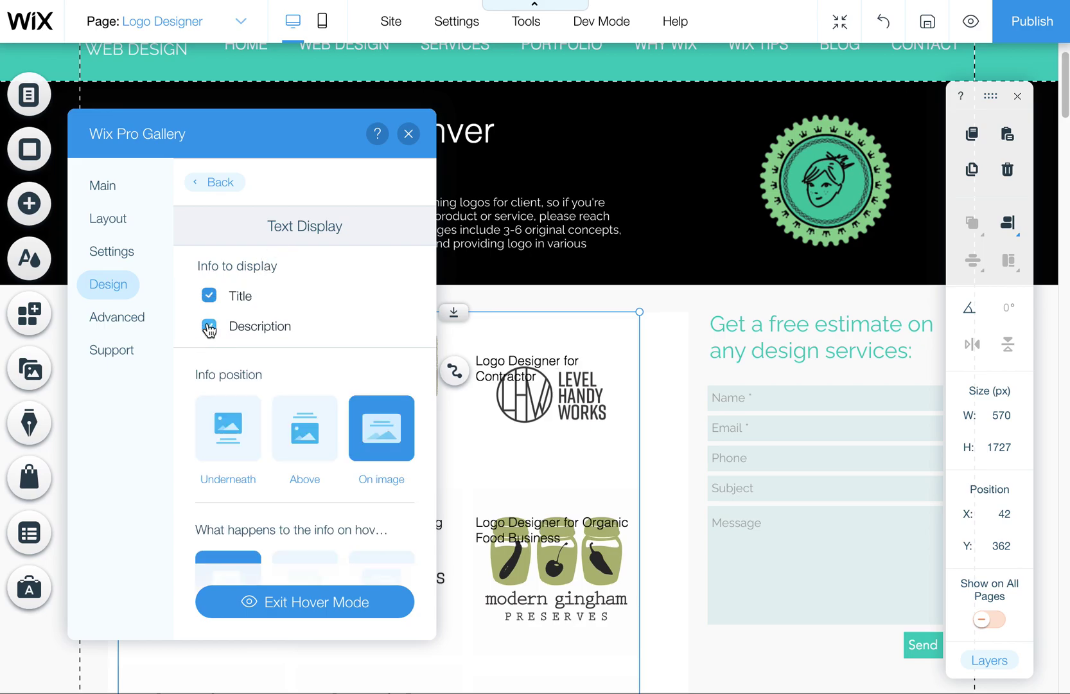
click(219, 447)
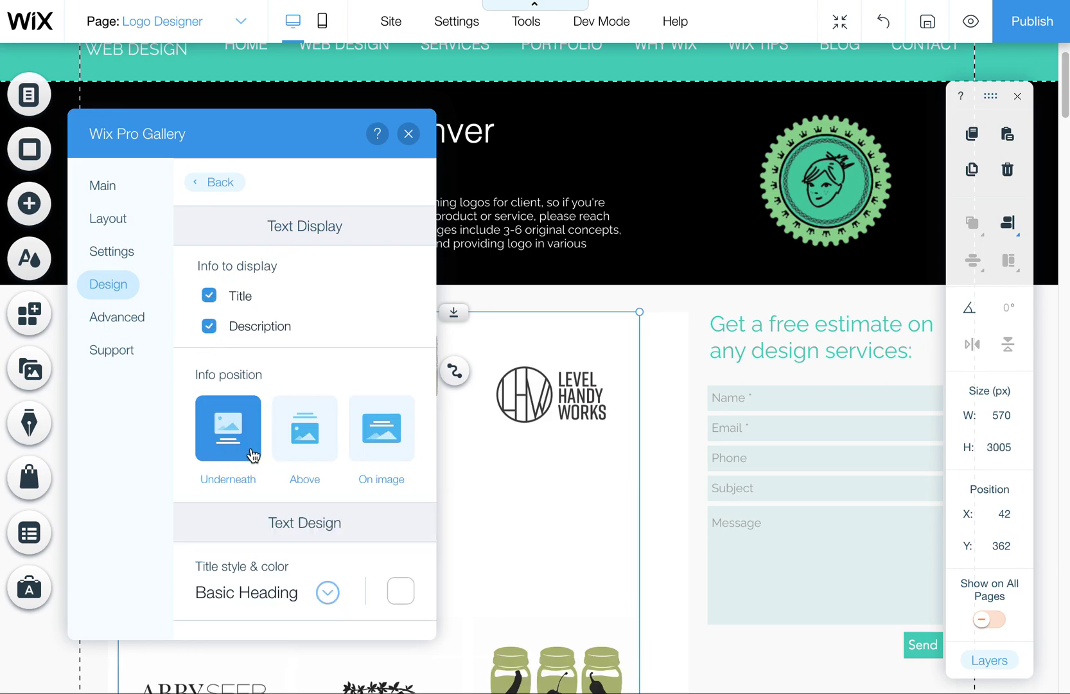
Move the panel aside and try captions Above the logos, then On image.
drag(305, 136, 746, 134)
click(745, 429)
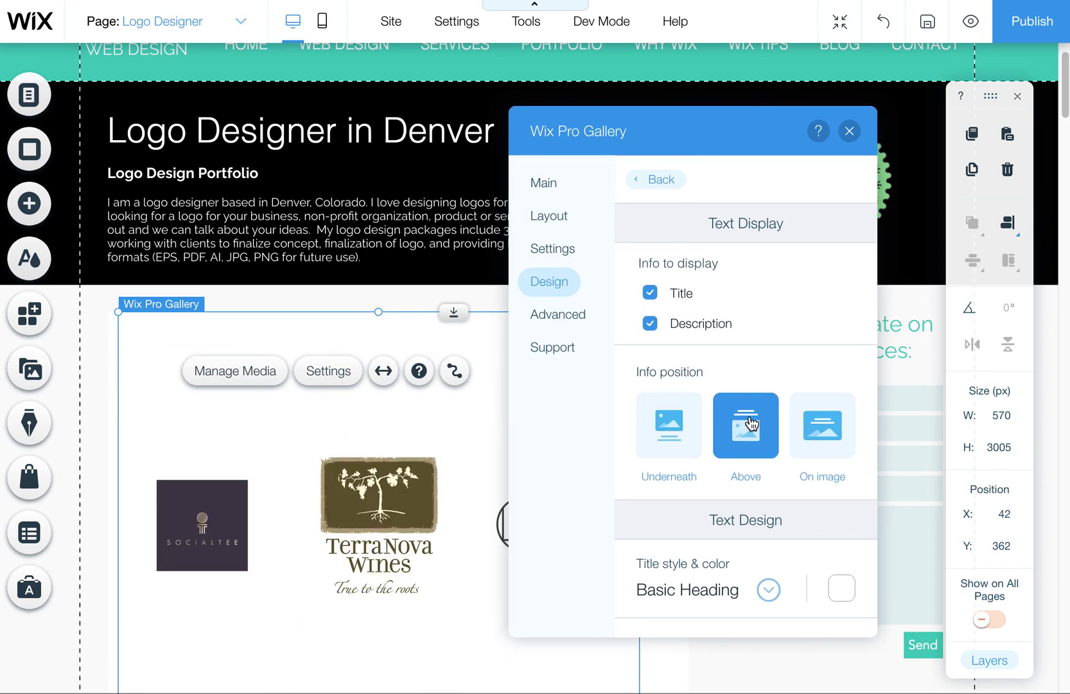
click(840, 442)
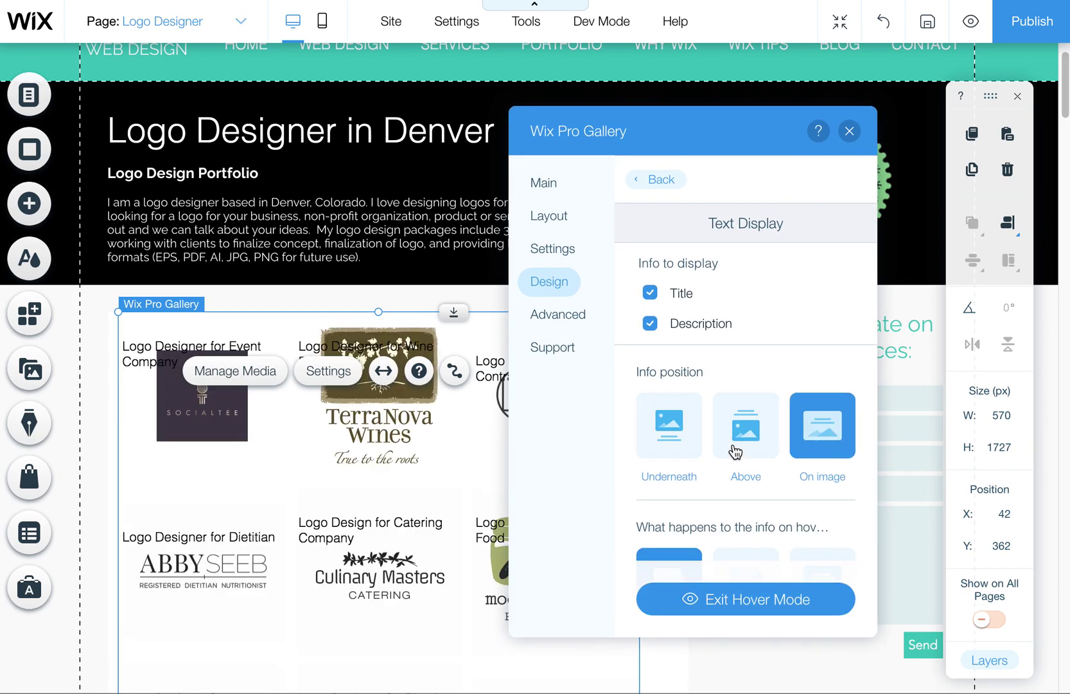
scroll(722, 453, down, 2)
scroll(721, 444, down, 3)
scroll(722, 449, up, 5)
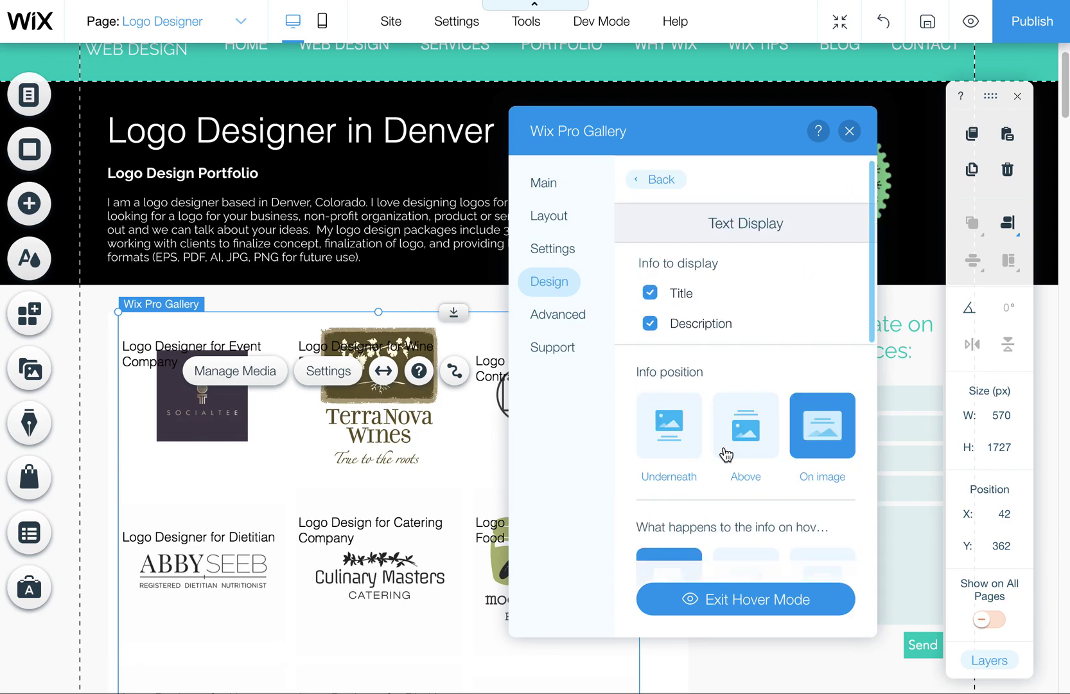
scroll(726, 453, down, 1)
scroll(727, 453, down, 1)
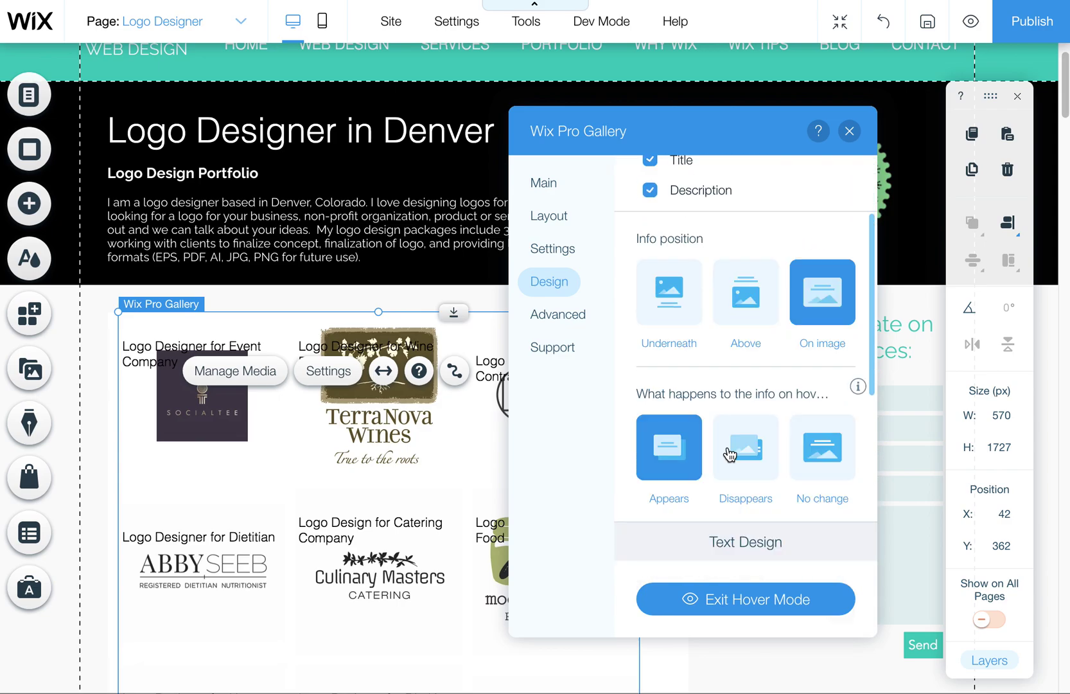
scroll(728, 453, down, 8)
scroll(736, 362, up, 2)
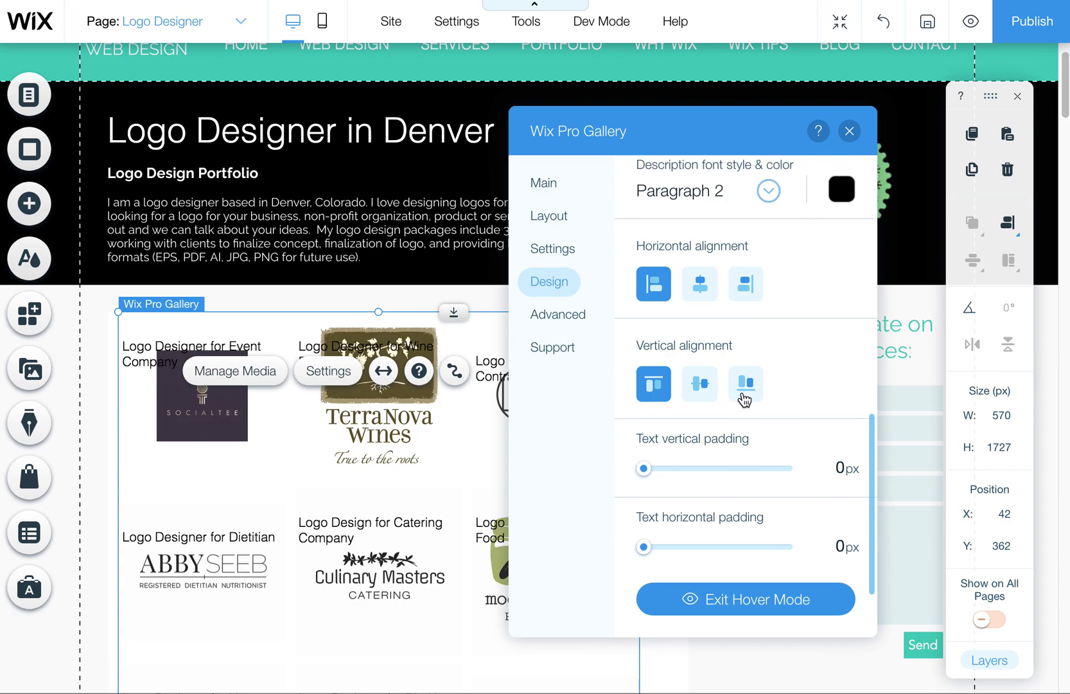
scroll(743, 399, up, 3)
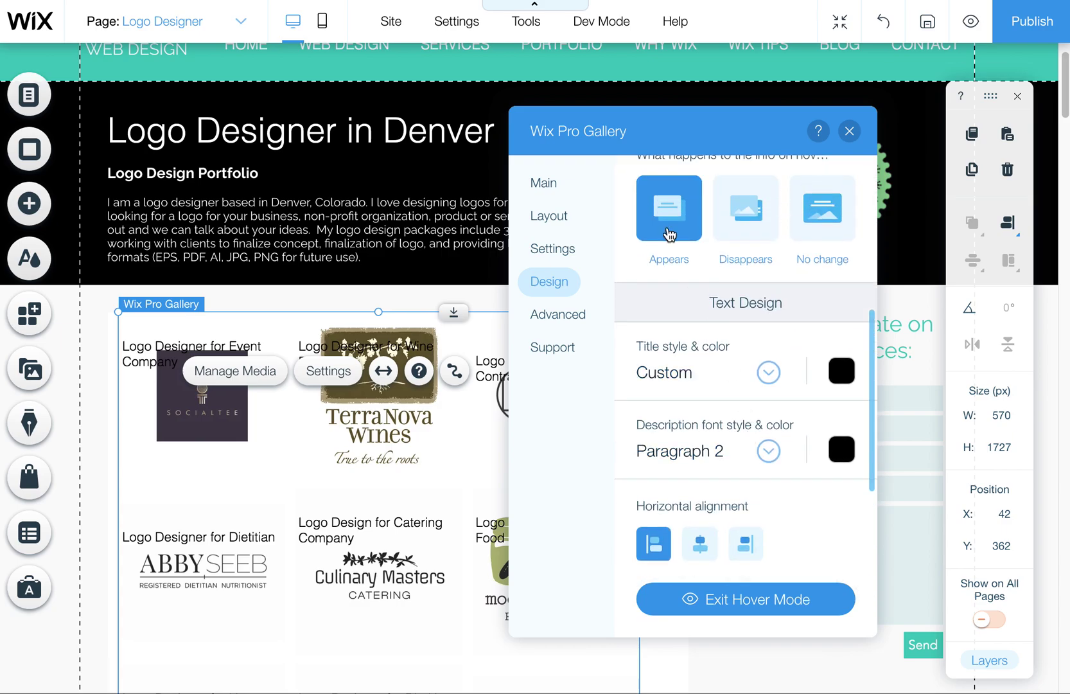
scroll(745, 229, up, 1)
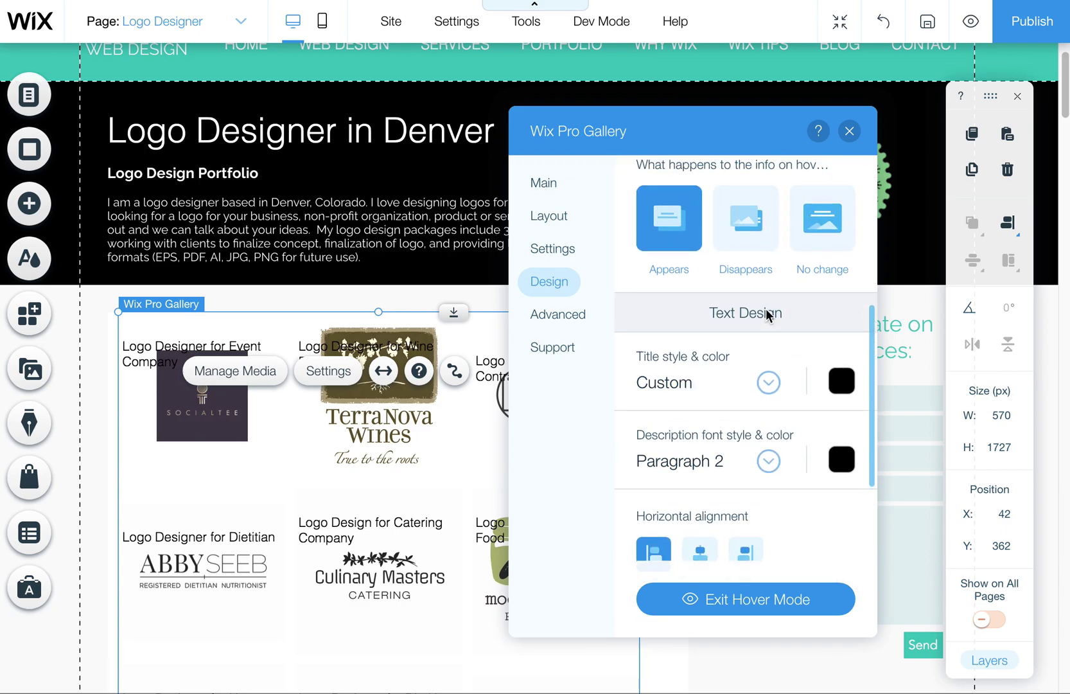
Try the hover behaviours, settle on captions appearing on hover, centred vertically and horizontally.
click(744, 275)
click(822, 274)
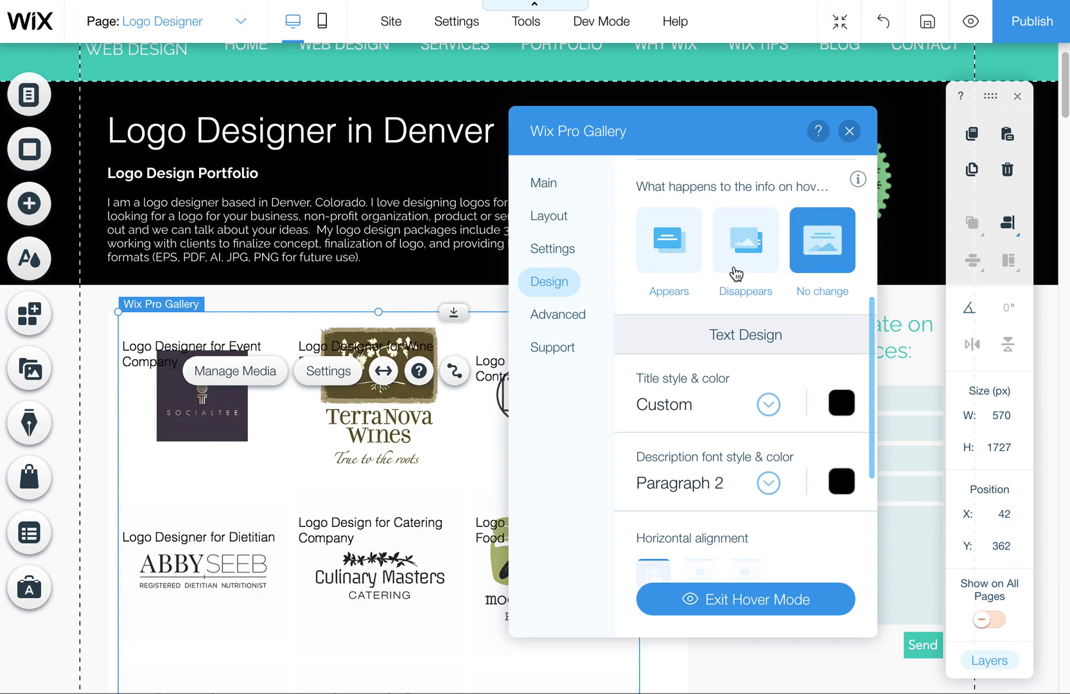
click(671, 236)
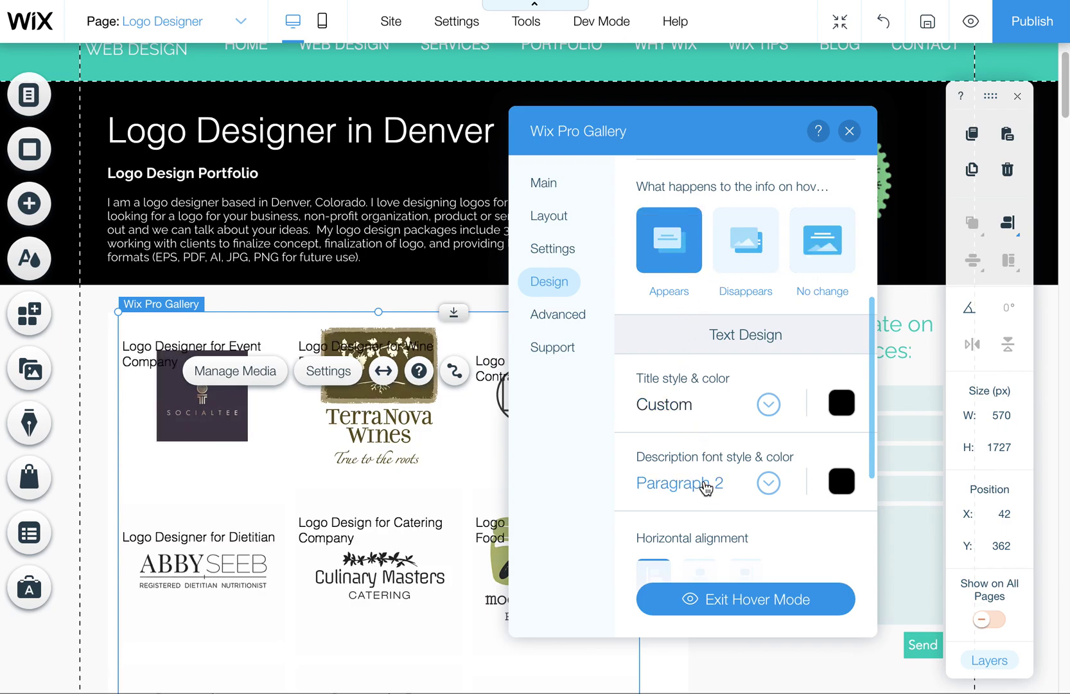
scroll(706, 485, down, 5)
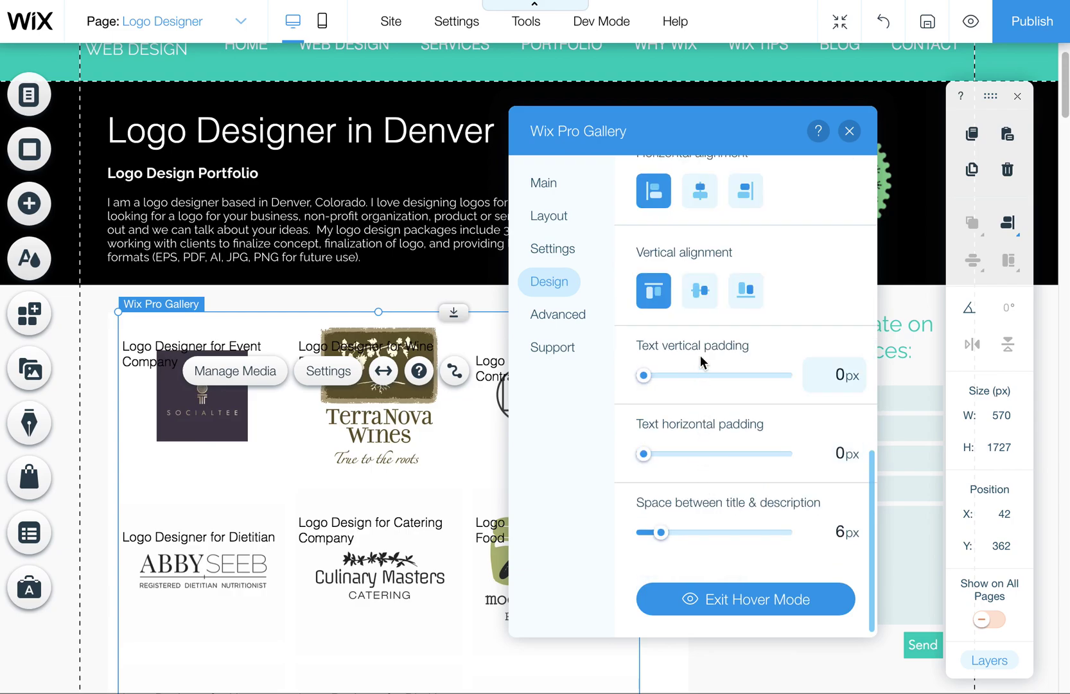
click(705, 297)
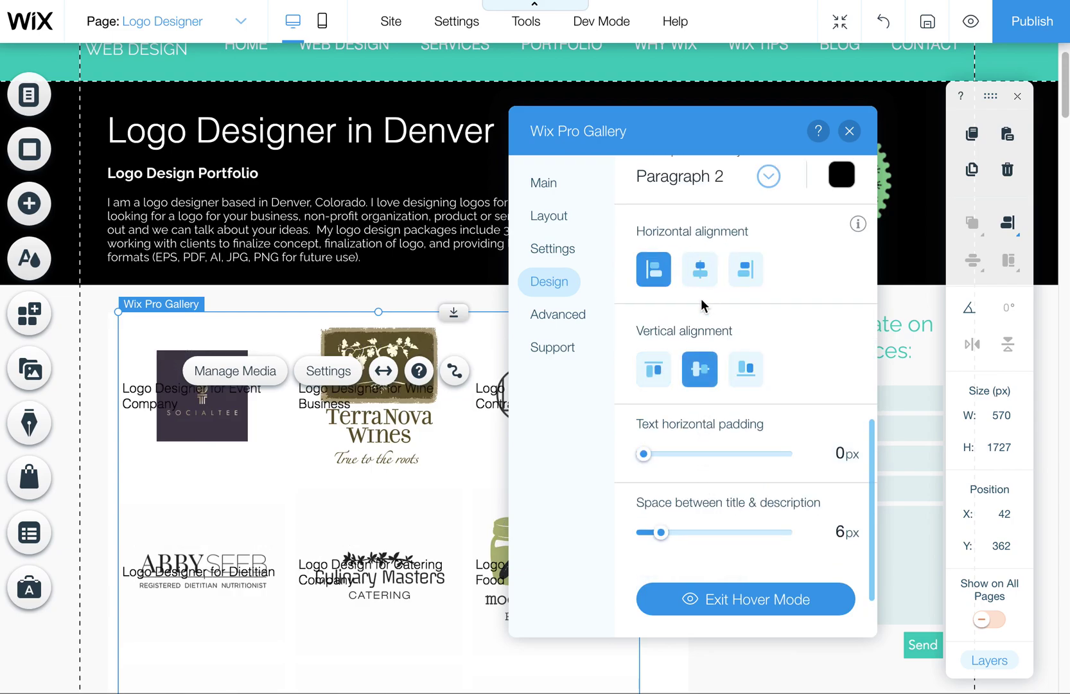
click(704, 273)
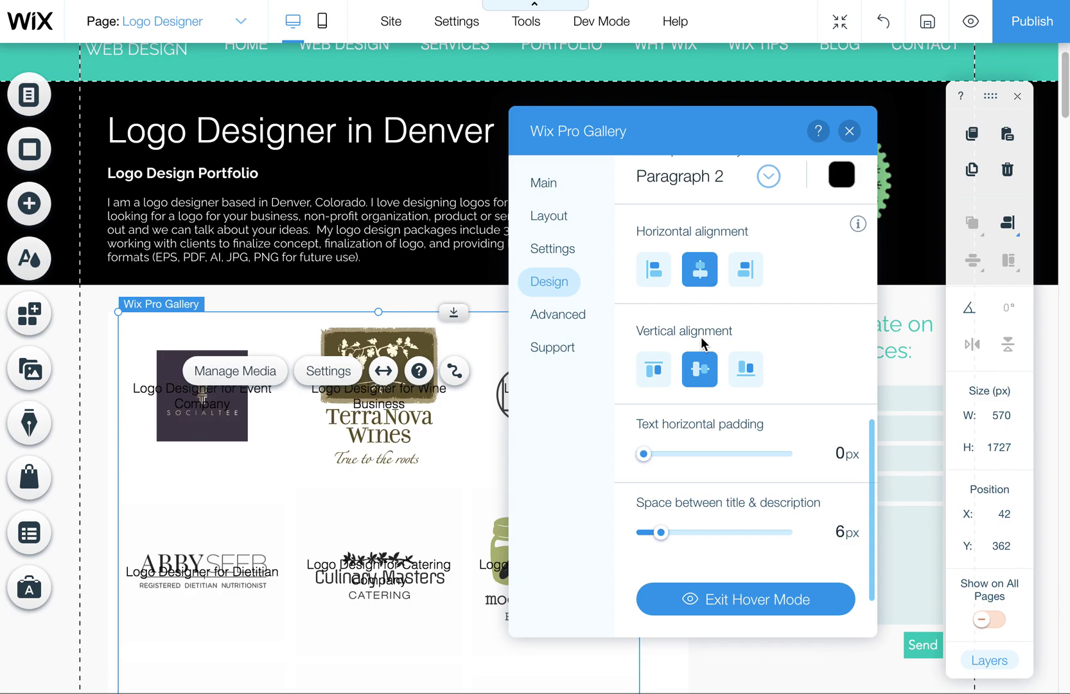
Turn off the logo titles and descriptions and return to the design options list.
scroll(706, 417, up, 5)
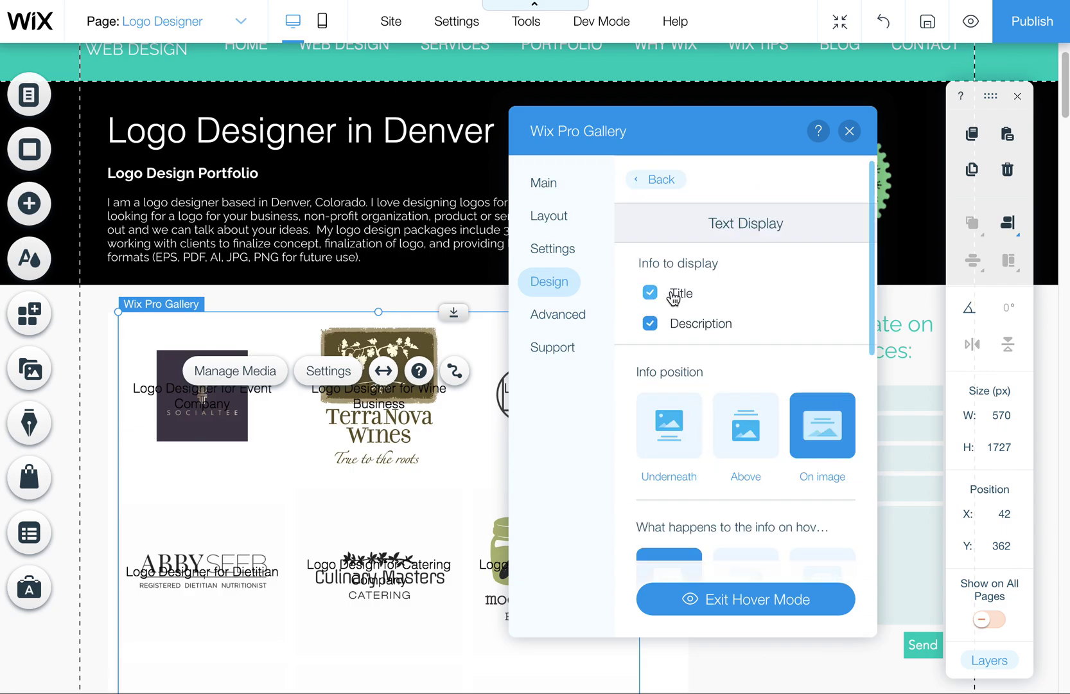
click(650, 292)
click(650, 323)
click(652, 186)
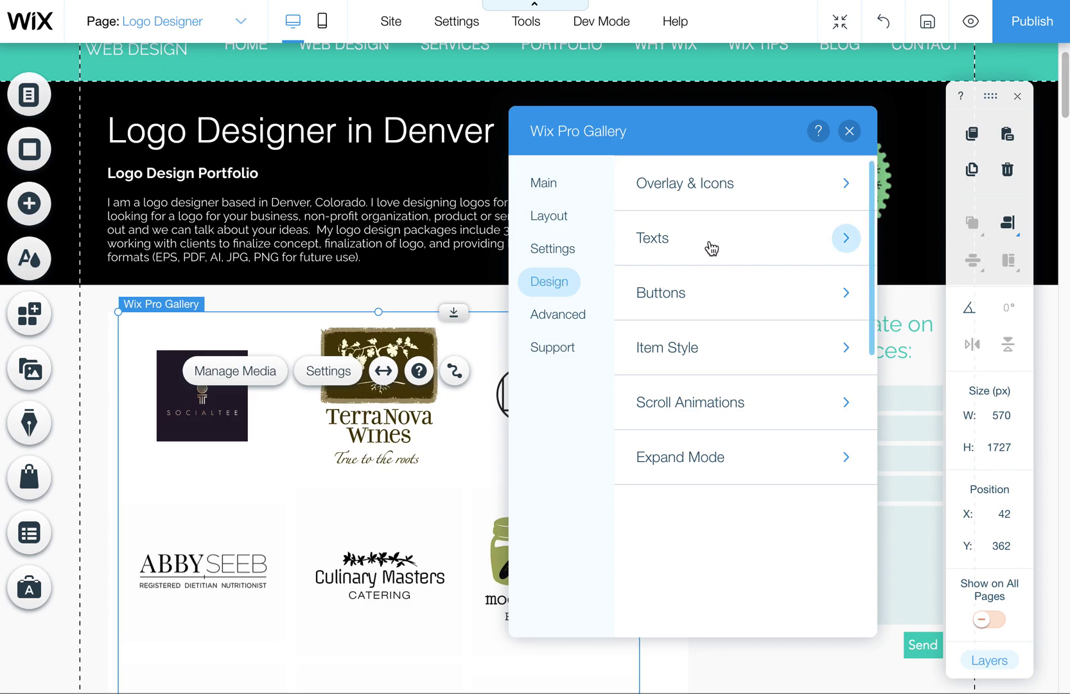
Close the Pro Gallery settings and reopen them on the Main section.
click(849, 131)
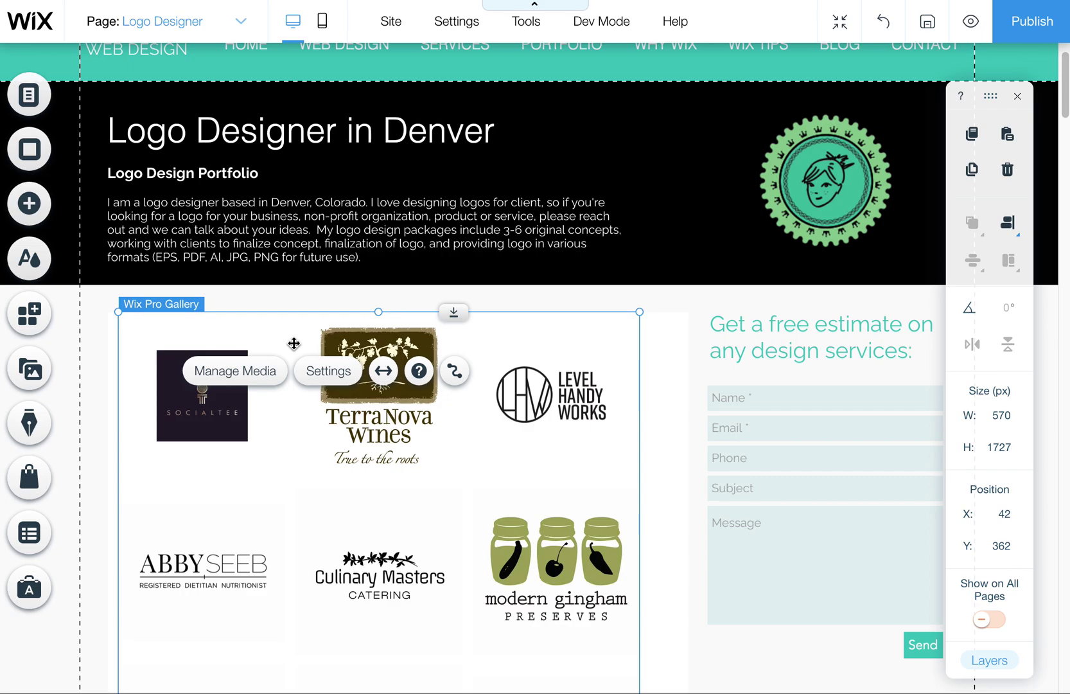
click(334, 378)
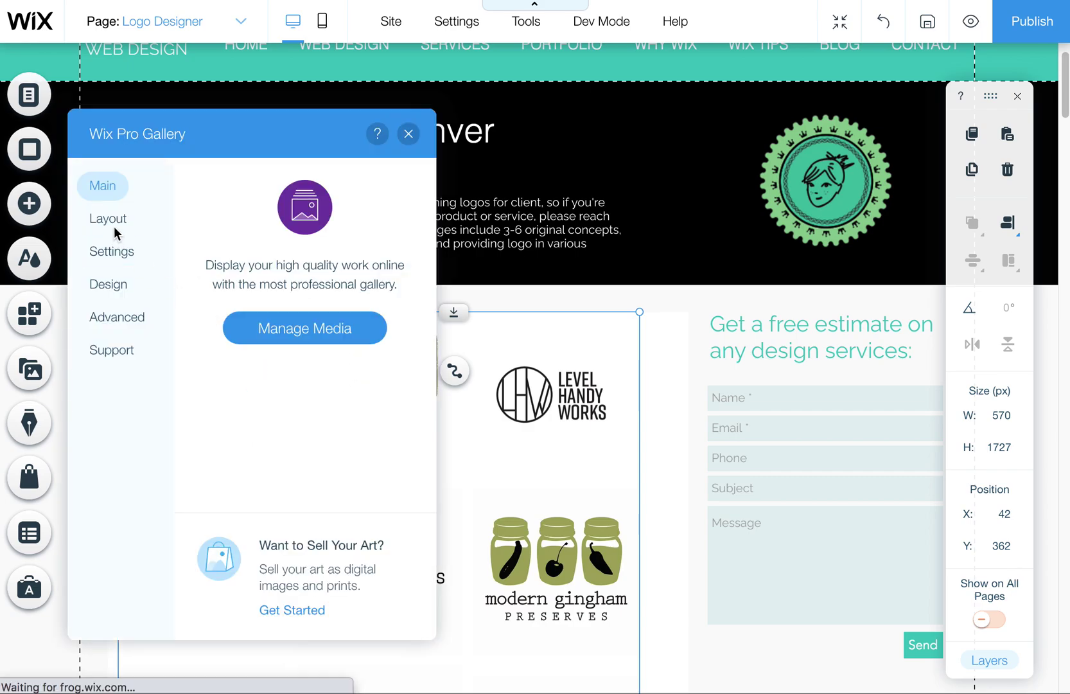
Check the gallery layout is still Grid, then close the Pro Gallery panel.
click(114, 228)
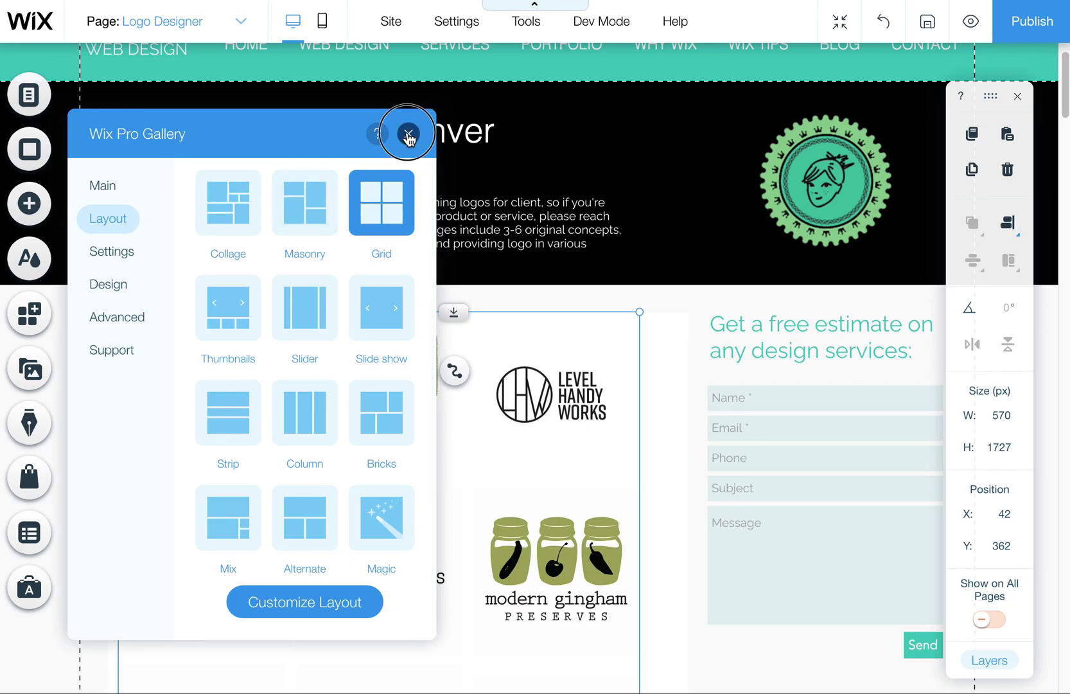
click(408, 135)
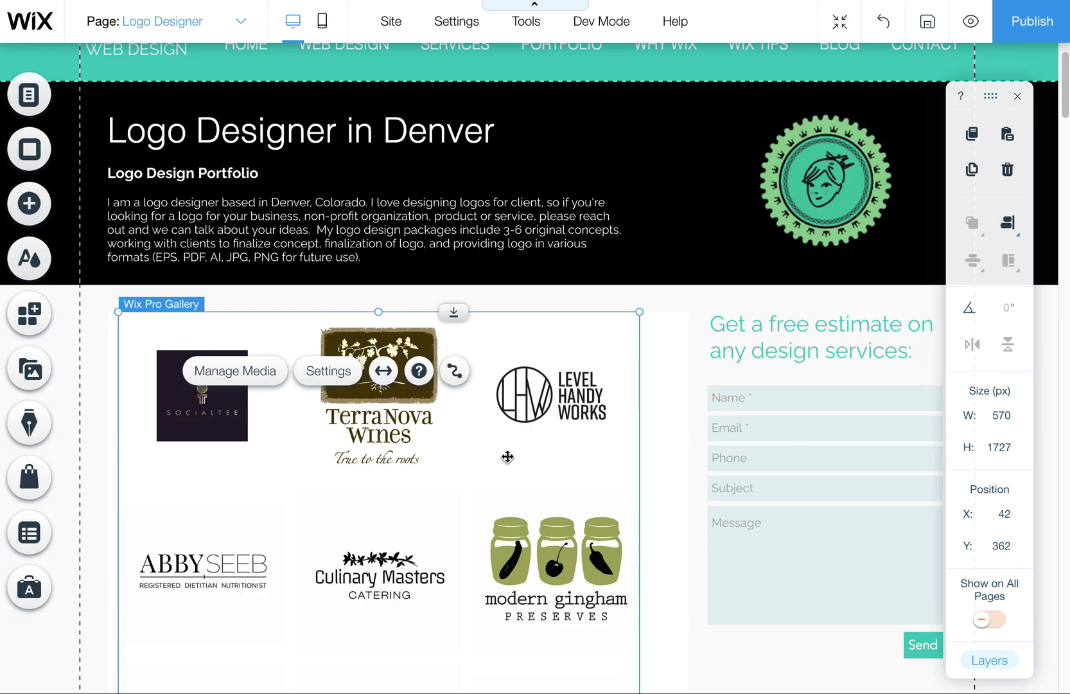